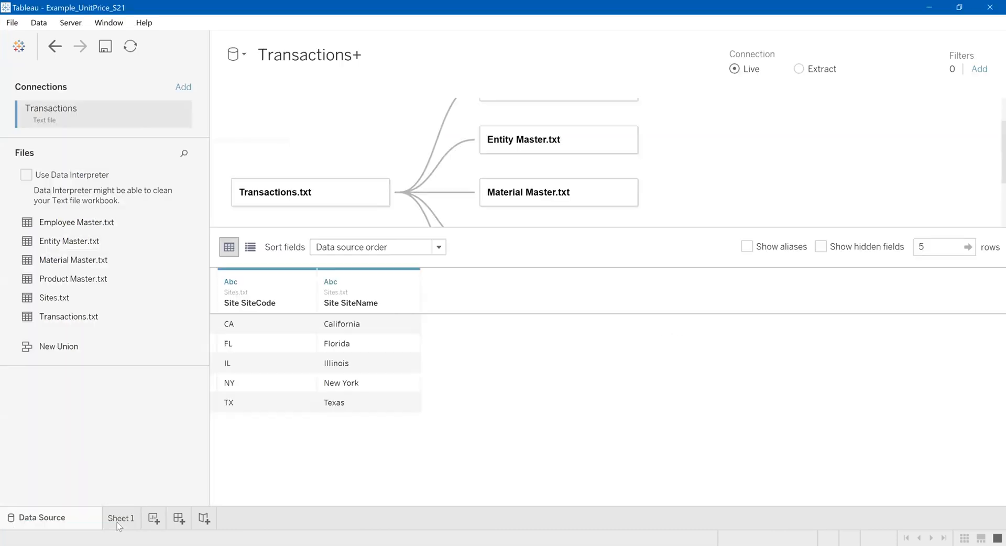
# Enlarge the relationship canvas of the Transactions+ data source to show more linked tables, and open Sheet 1.
pyautogui.click(77, 515)
pyautogui.moveTo(509, 228); pyautogui.dragTo(490, 295)
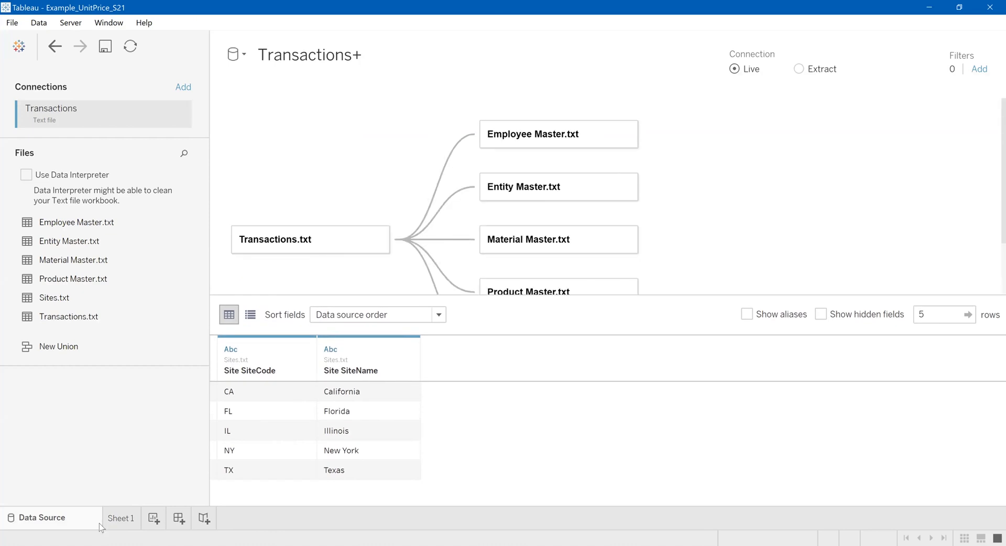
pyautogui.click(114, 520)
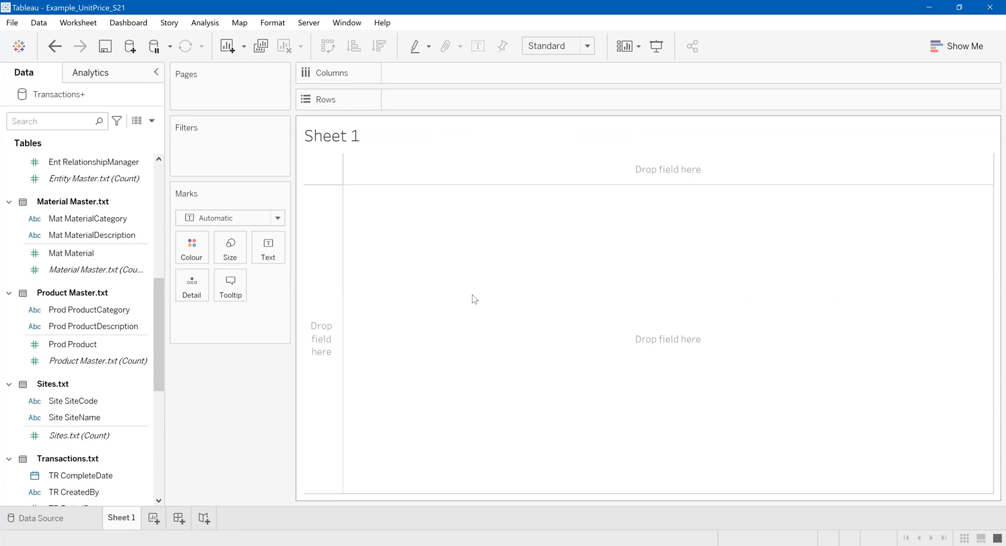
# Examine the fields of the Transactions.txt table and the options available for the TR UnitPrice measure.
pyautogui.scroll(-3, 129, 395)
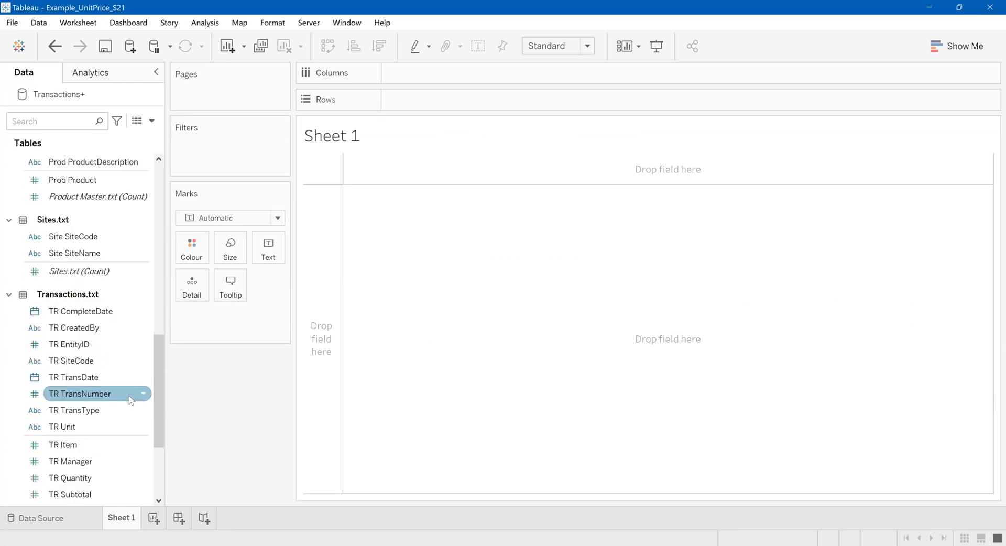
pyautogui.scroll(-2, 129, 395)
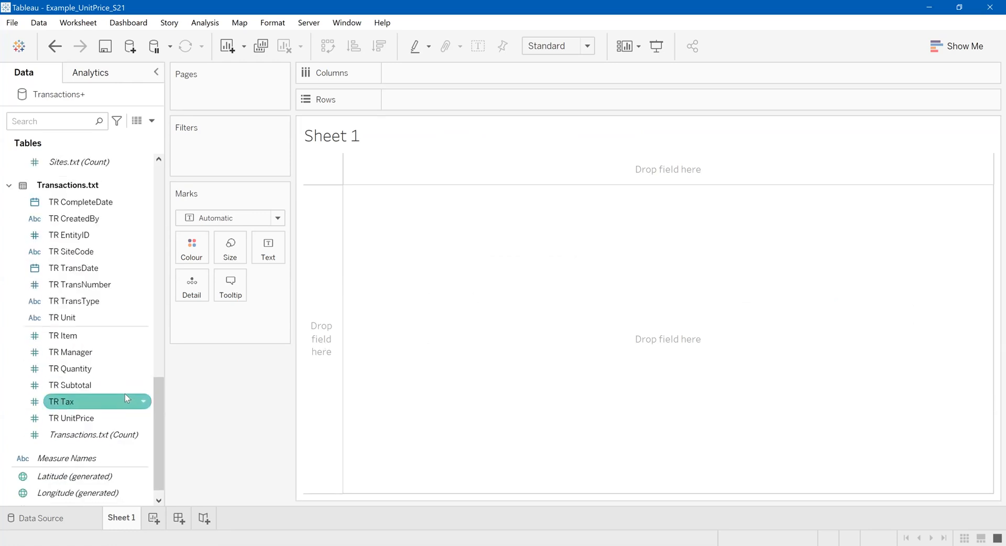
pyautogui.scroll(3, 124, 394)
pyautogui.scroll(-3, 116, 383)
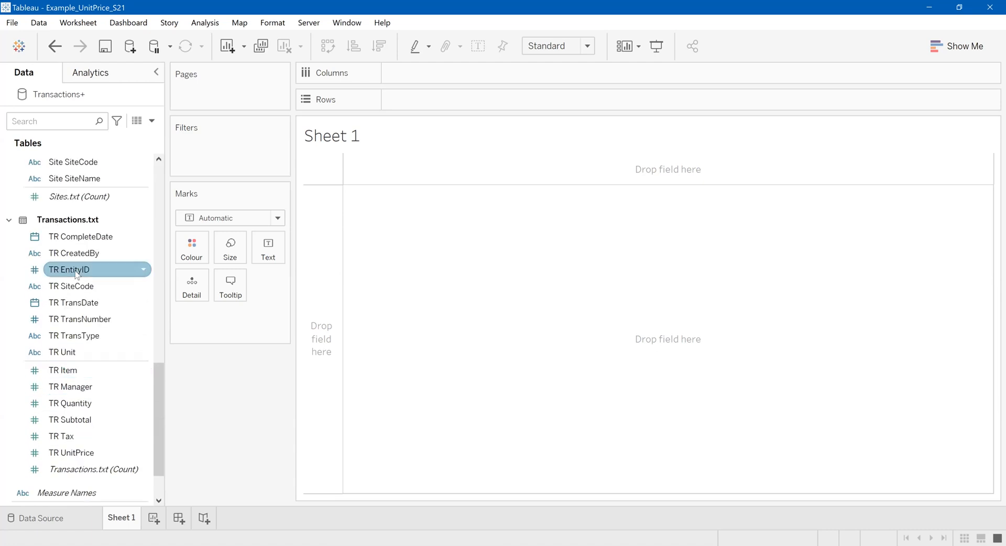
pyautogui.scroll(-1, 78, 352)
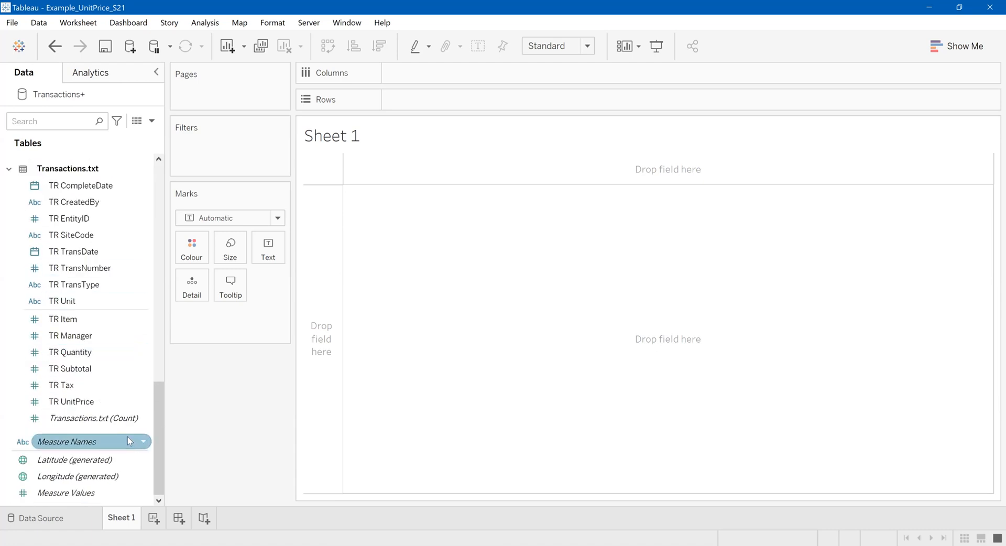
pyautogui.click(142, 402)
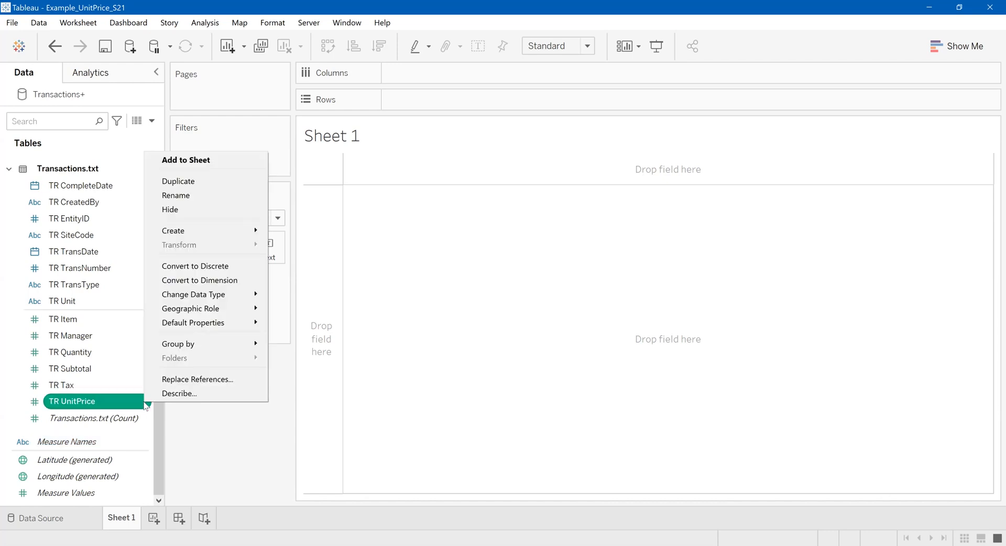
pyautogui.click(114, 403)
pyautogui.click(202, 413)
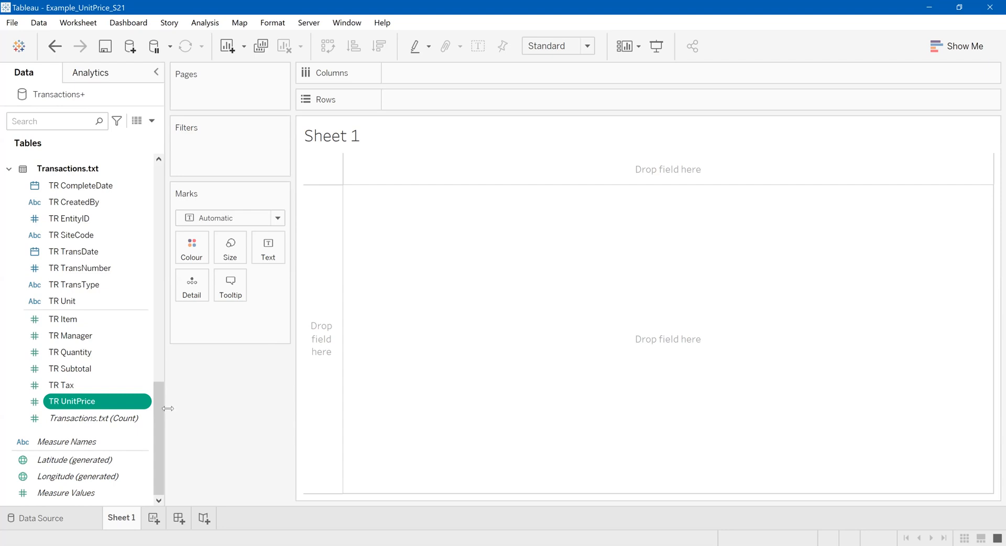
# Convert the TR Manager measure in Transactions.txt to a dimension.
pyautogui.click(104, 337)
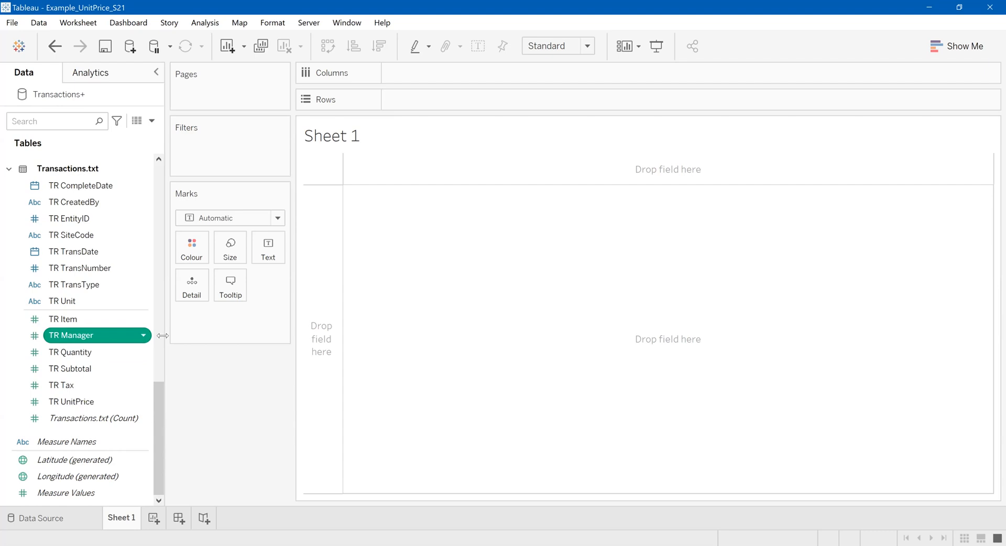
pyautogui.click(144, 337)
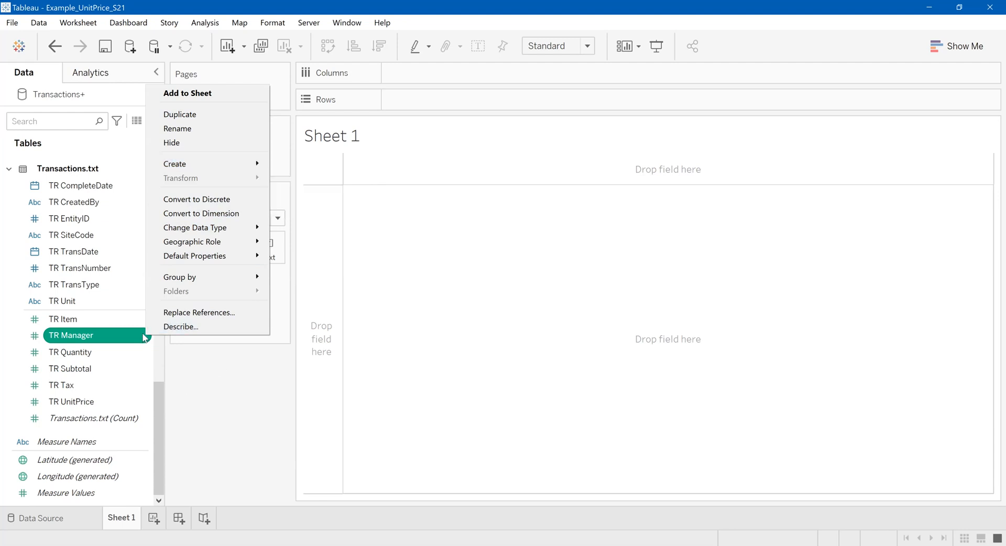
pyautogui.click(217, 213)
# Create a set from the TR Manager dimension that contains only the eleventh manager in the list.
pyautogui.rightClick(145, 234)
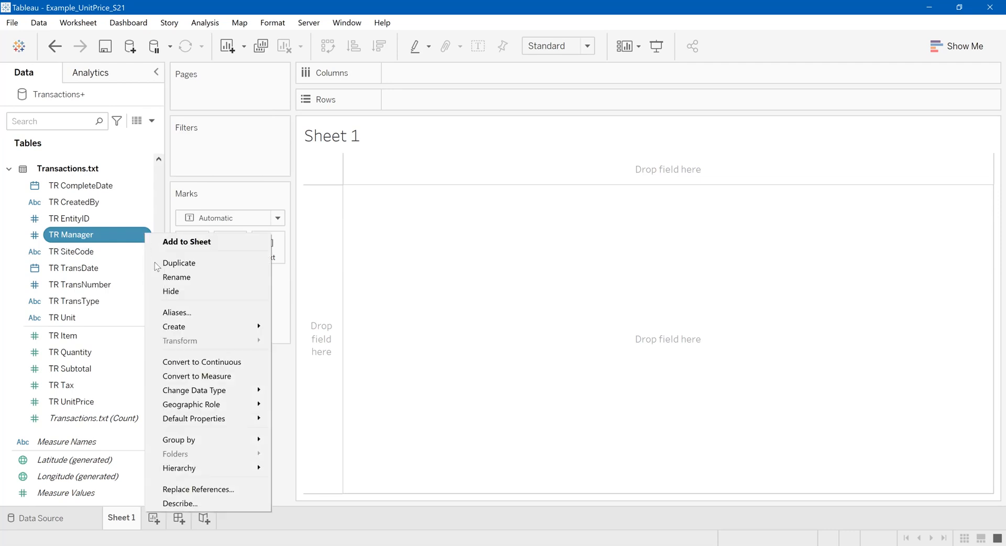
pyautogui.moveTo(225, 327)
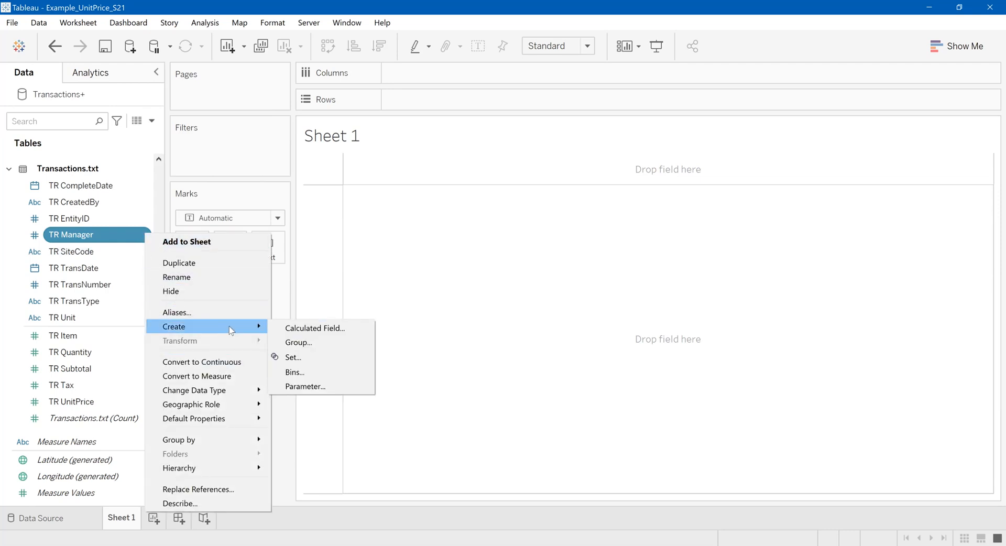
pyautogui.click(355, 357)
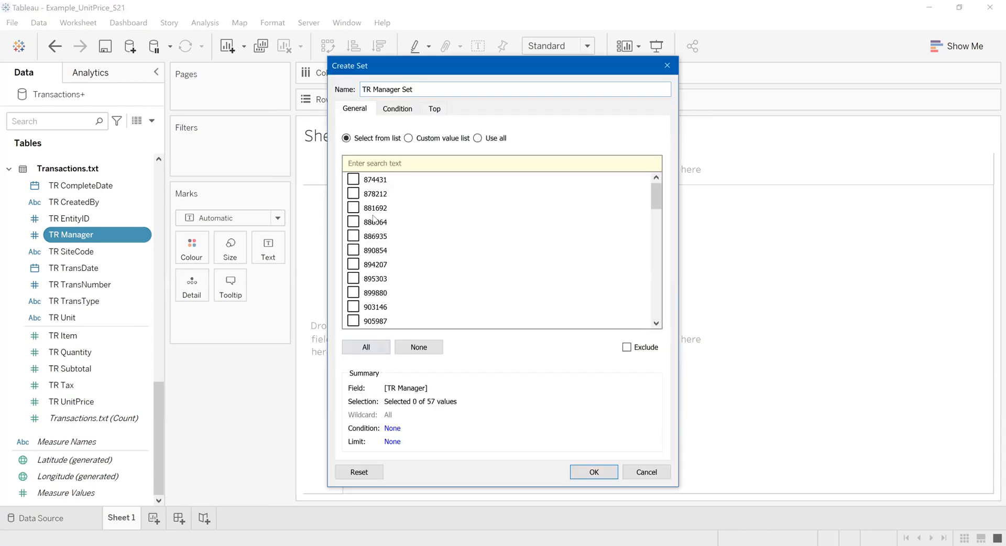
pyautogui.scroll(-10, 388, 256)
pyautogui.scroll(10, 384, 270)
pyautogui.scroll(-2, 388, 318)
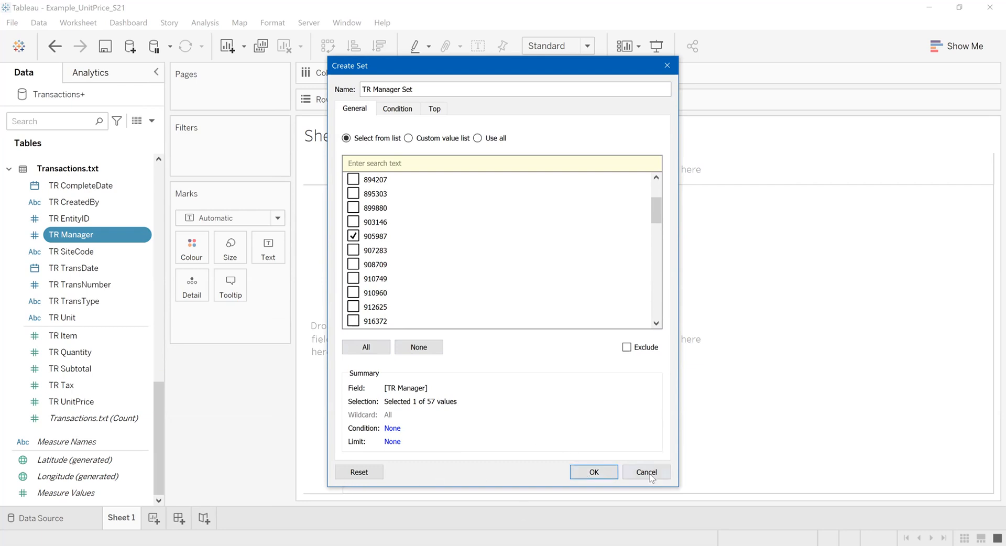
pyautogui.click(594, 472)
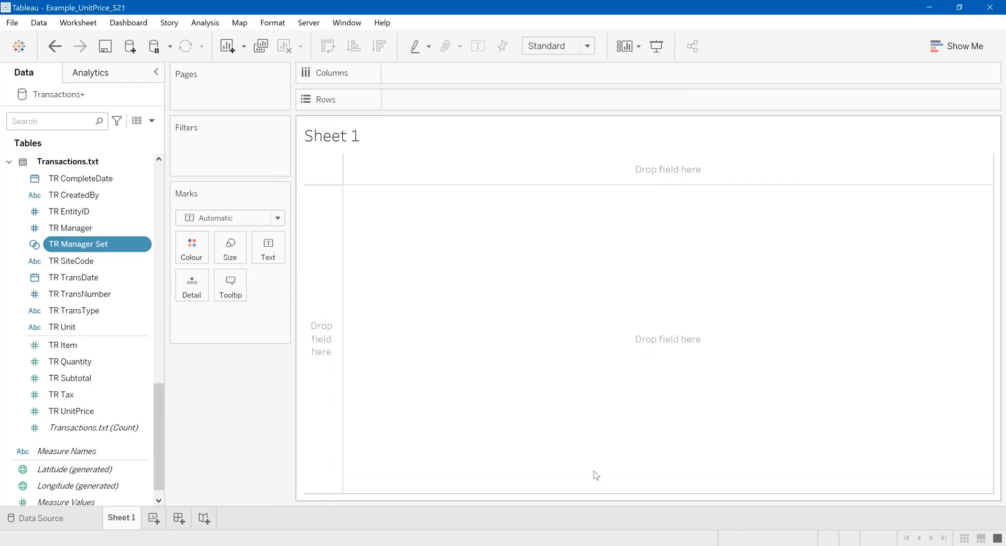
# Rename the TR Manager Set to "Individual".
pyautogui.click(143, 244)
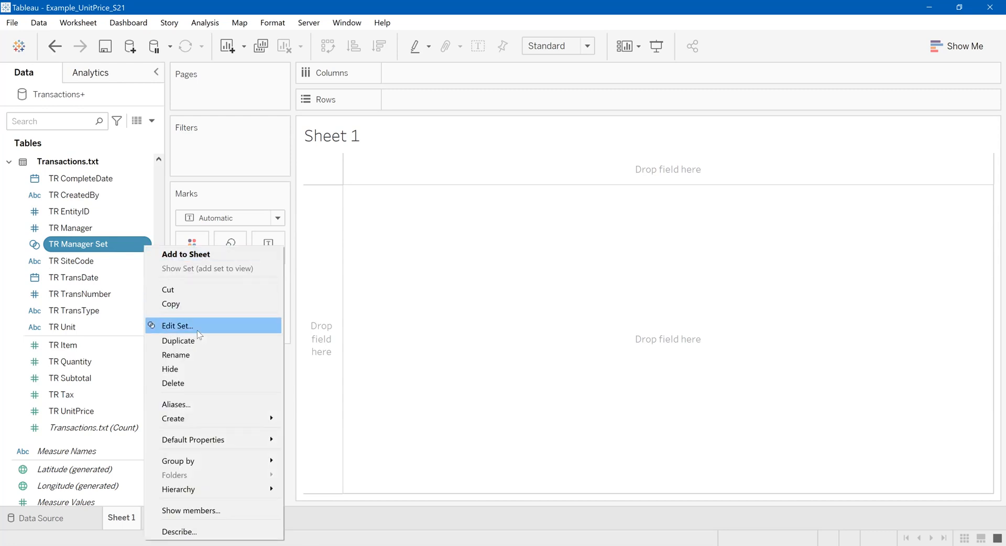
pyautogui.click(198, 358)
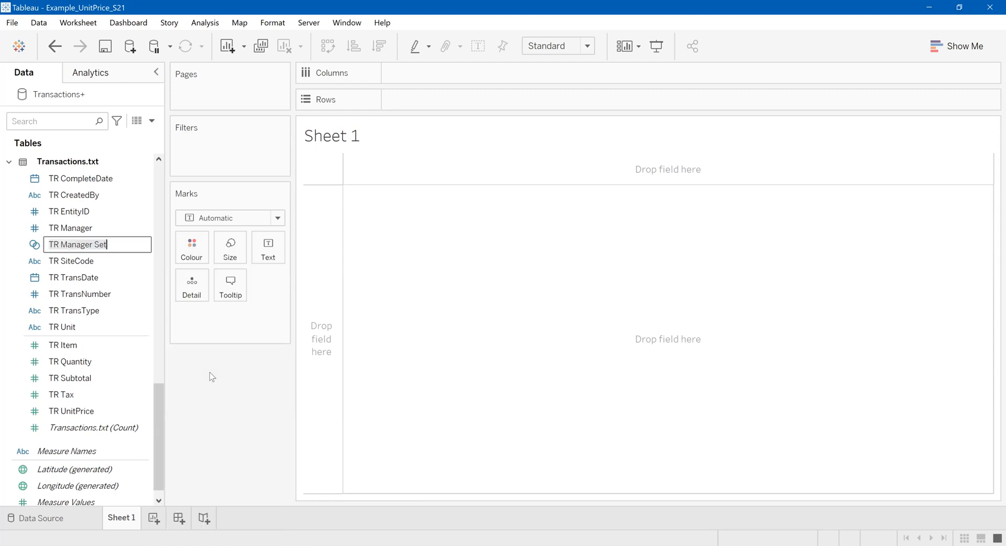
pyautogui.write('In')
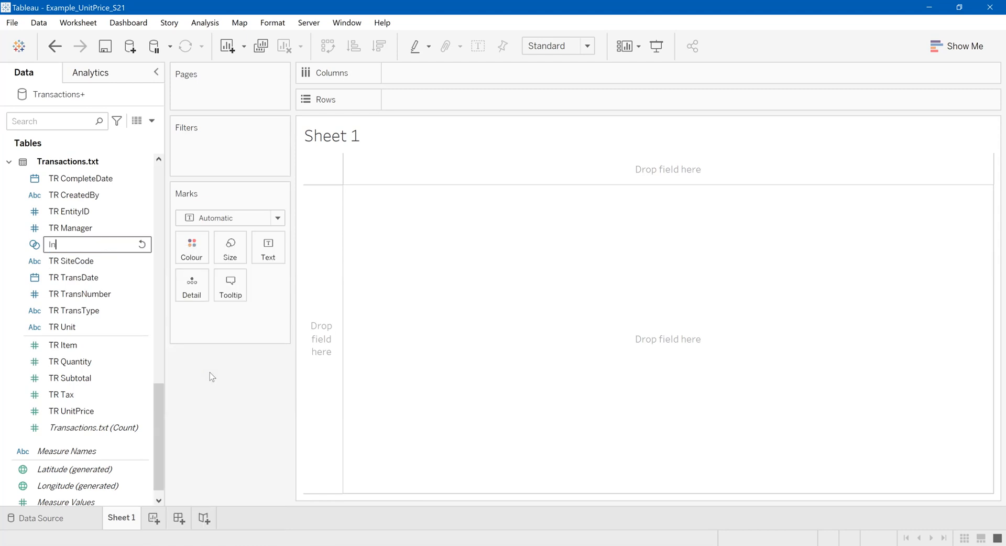
pyautogui.write('vidual')
pyautogui.press('BackSpace')
pyautogui.press('BackSpace')
pyautogui.press('BackSpace')
pyautogui.press('BackSpace')
pyautogui.press('BackSpace')
pyautogui.write('dividual')
pyautogui.press('Return')
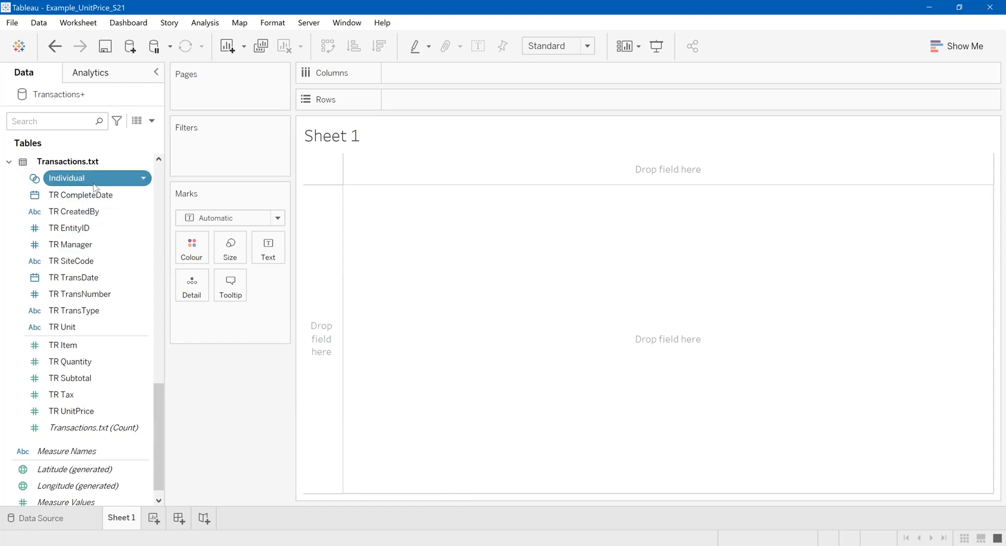
# Create a second set from TR Manager with all managers selected except the eleventh one in the list.
pyautogui.click(143, 245)
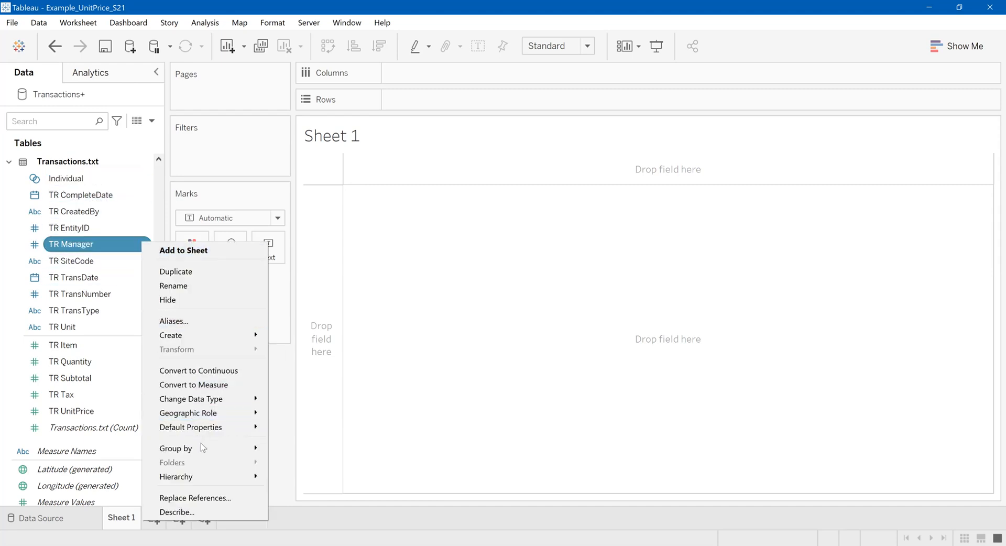
pyautogui.moveTo(225, 335)
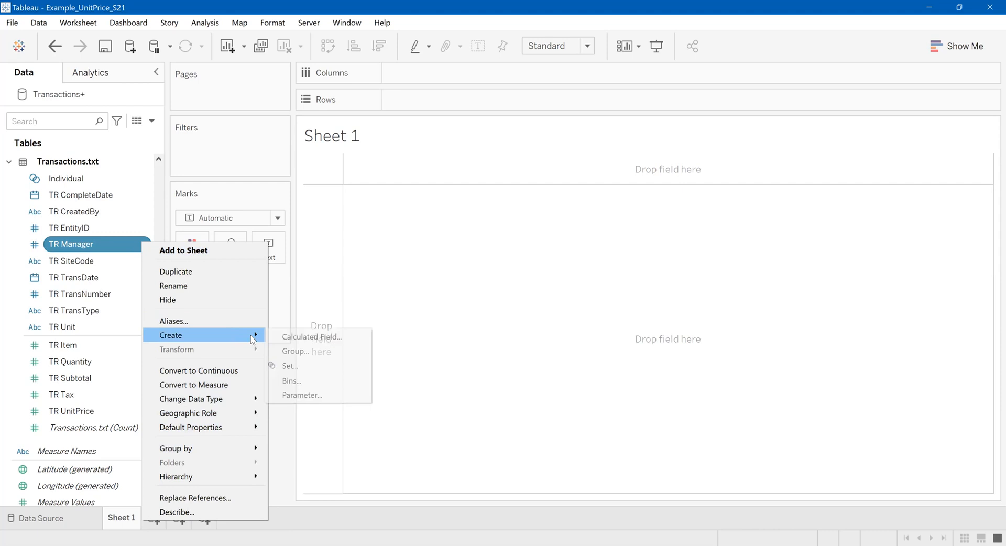
pyautogui.click(316, 365)
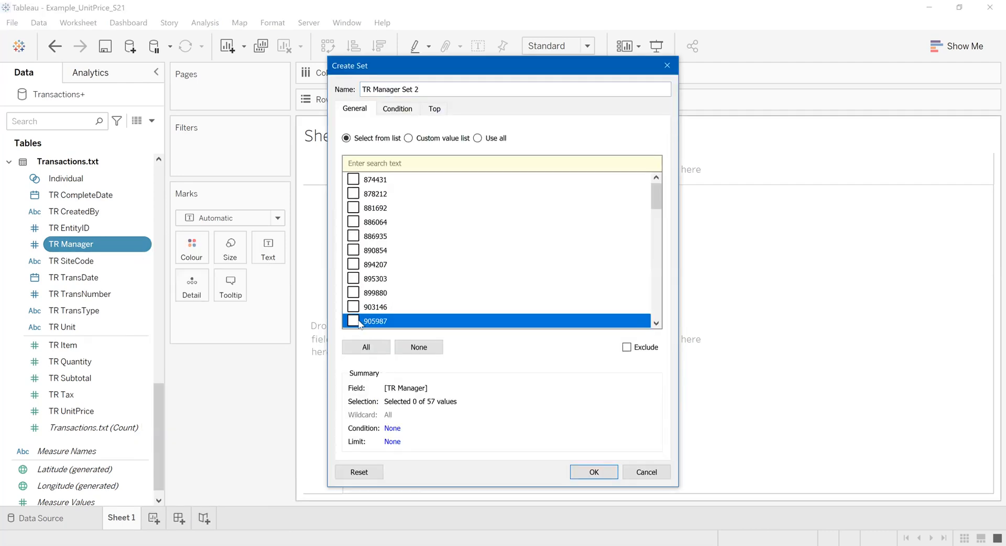
pyautogui.click(627, 347)
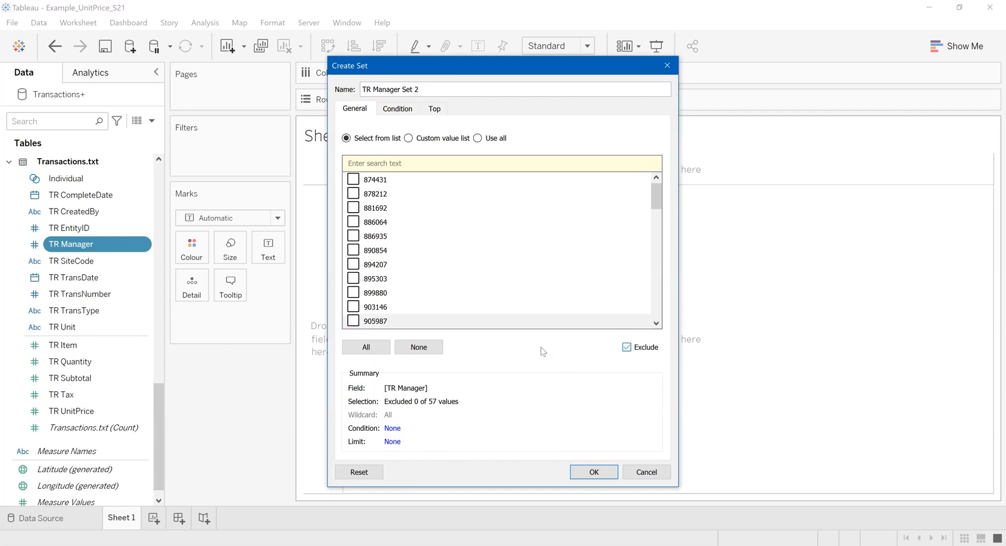
pyautogui.click(353, 322)
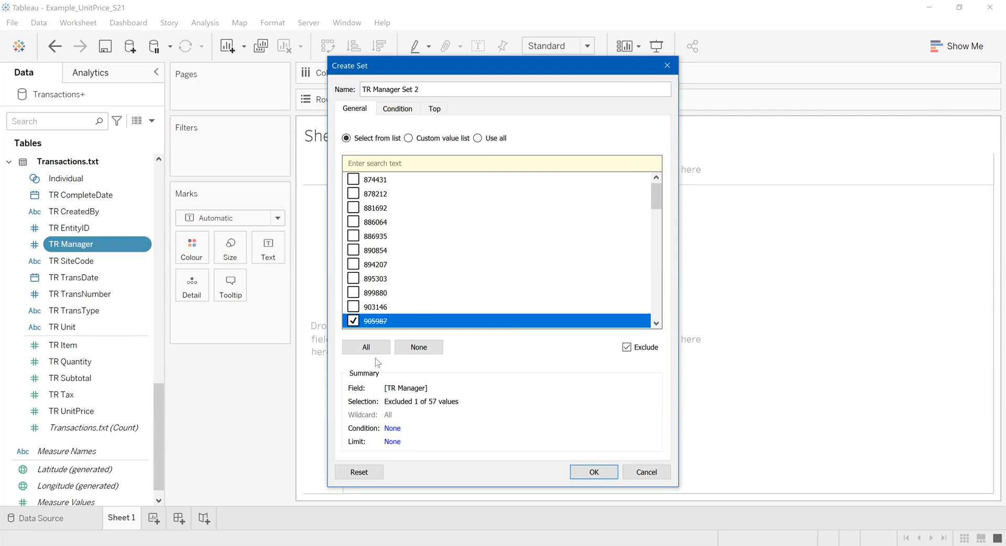
pyautogui.click(365, 348)
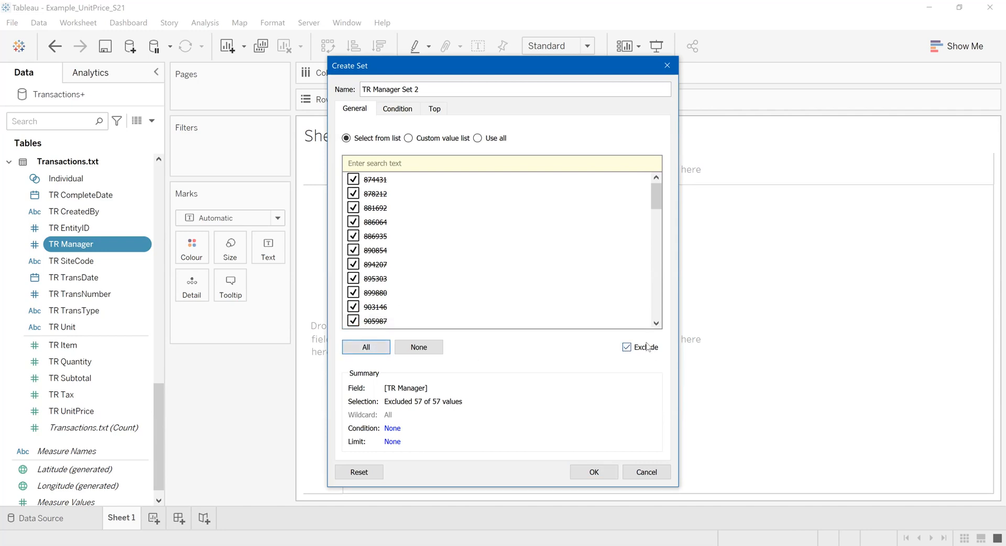
pyautogui.click(627, 347)
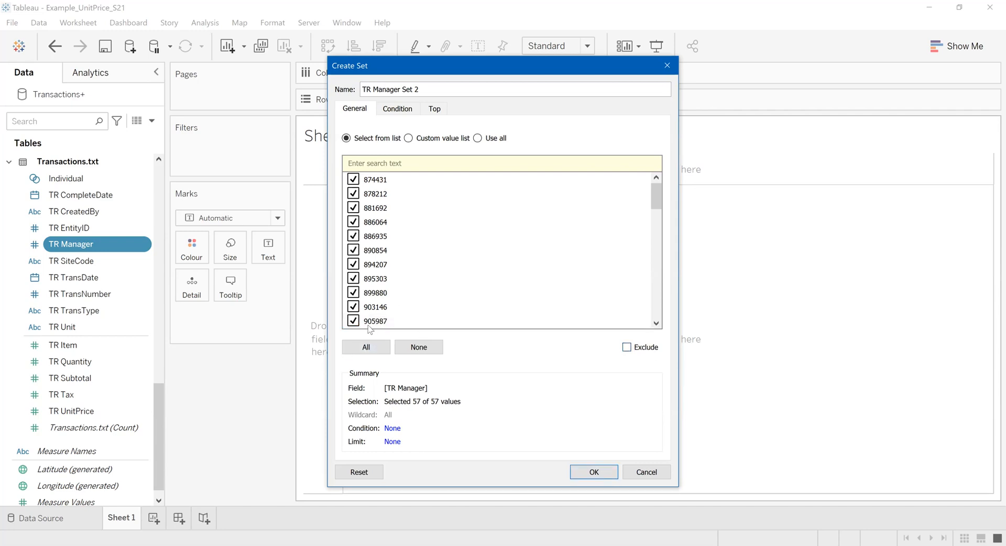
pyautogui.click(353, 321)
pyautogui.scroll(-1, 367, 320)
pyautogui.scroll(1, 503, 251)
pyautogui.click(593, 472)
# Rename the TR Manager Set 2 to "Without Individual".
pyautogui.click(144, 261)
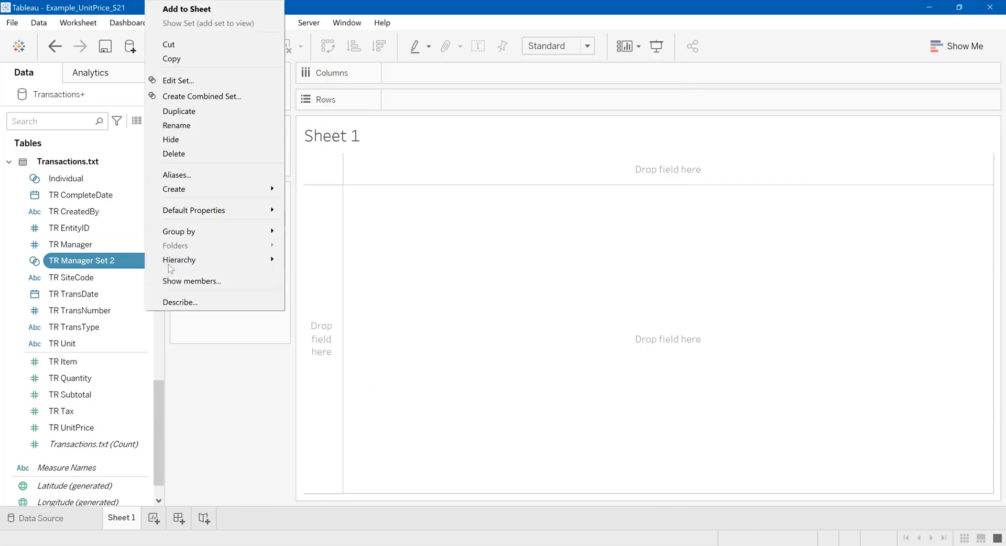
pyautogui.click(190, 126)
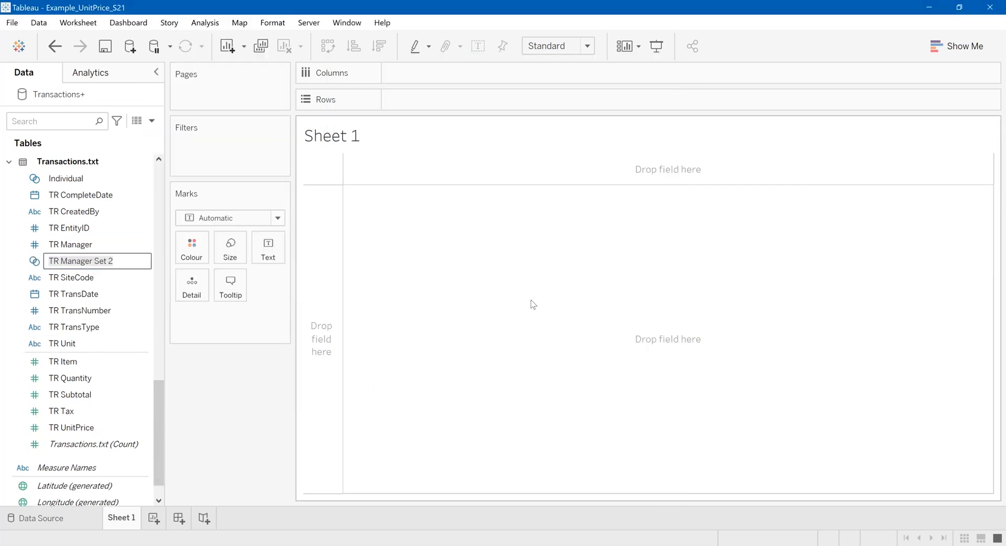
pyautogui.write('With')
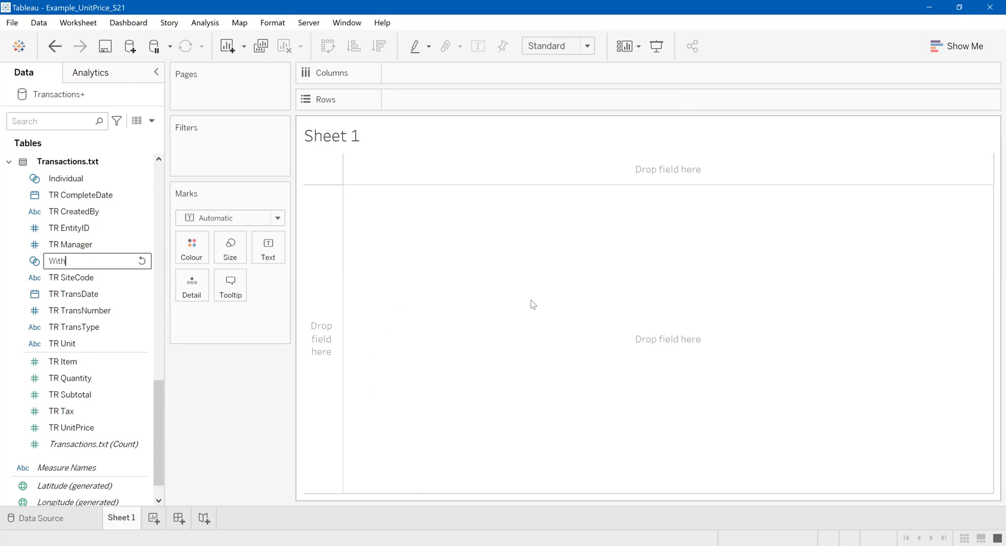
pyautogui.write('out Individual')
pyautogui.press('Return')
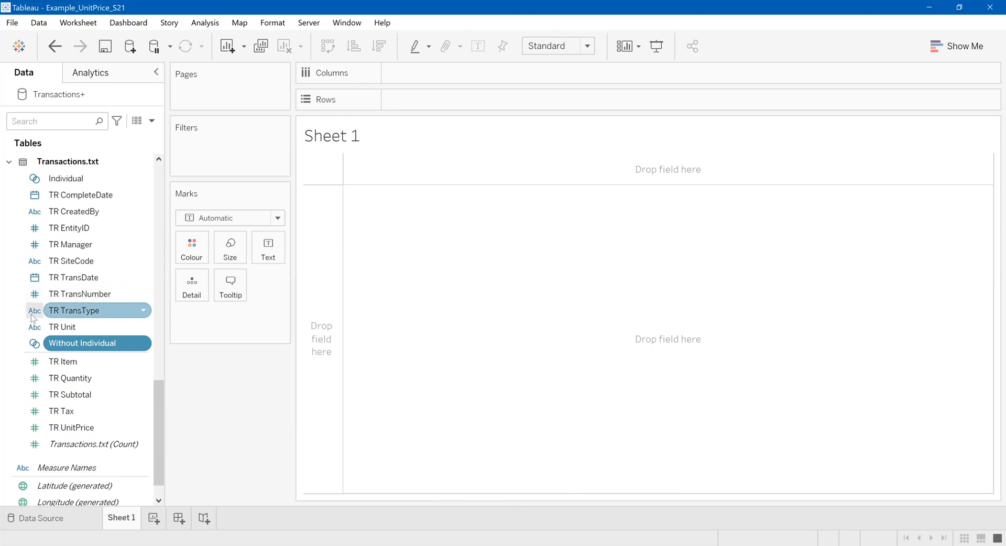
# Start a calculated field based on TR UnitPrice and name it "Unit Price Individual".
pyautogui.scroll(-1, 25, 316)
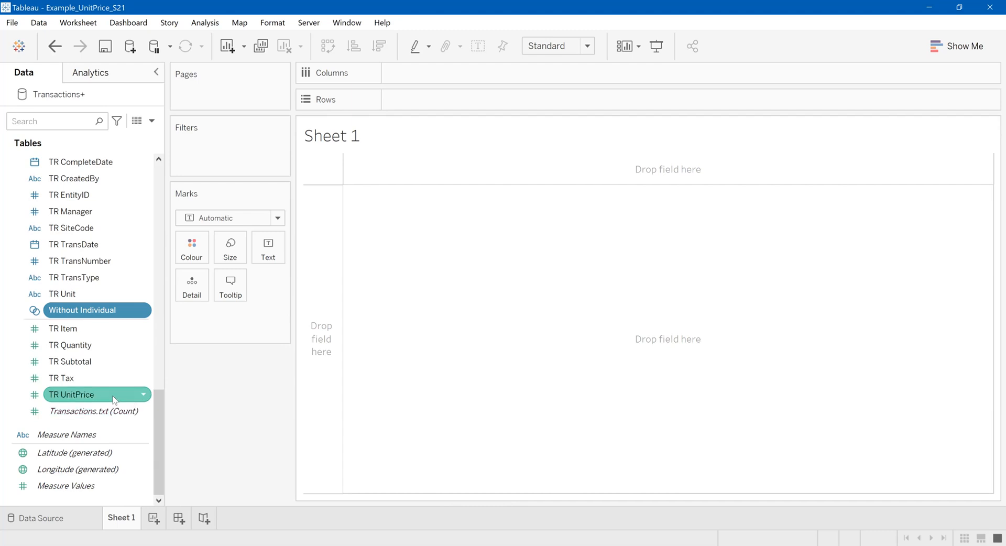
pyautogui.click(145, 398)
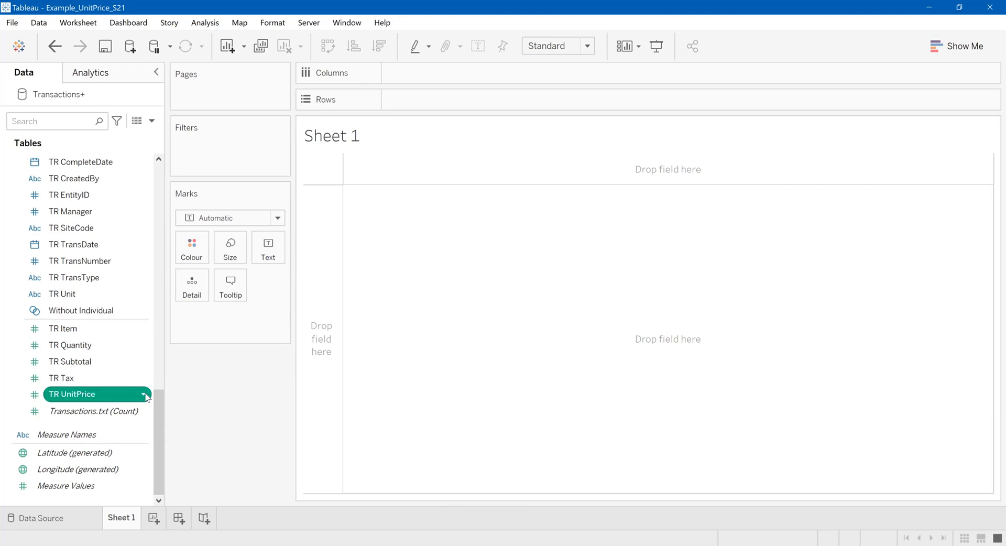
pyautogui.click(146, 398)
pyautogui.moveTo(225, 221)
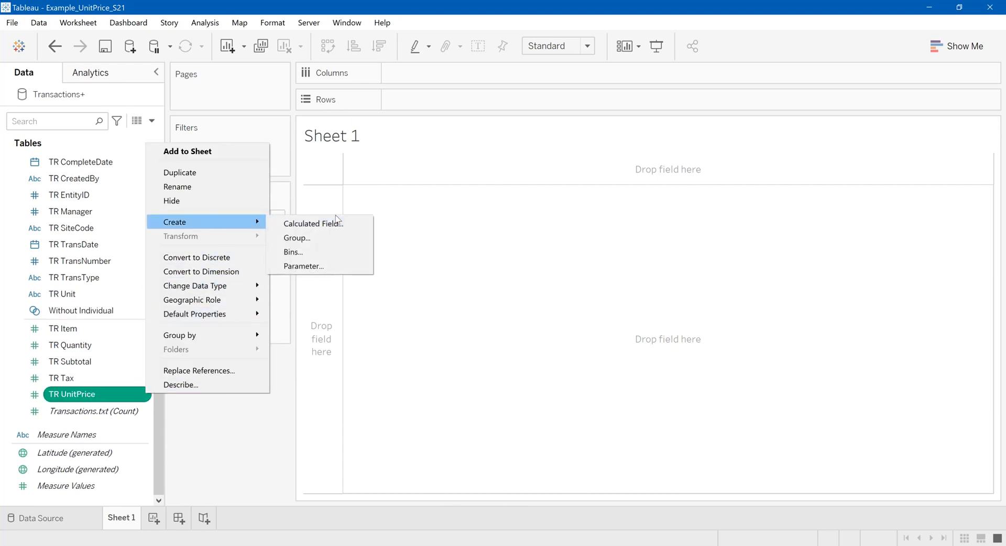
pyautogui.click(338, 224)
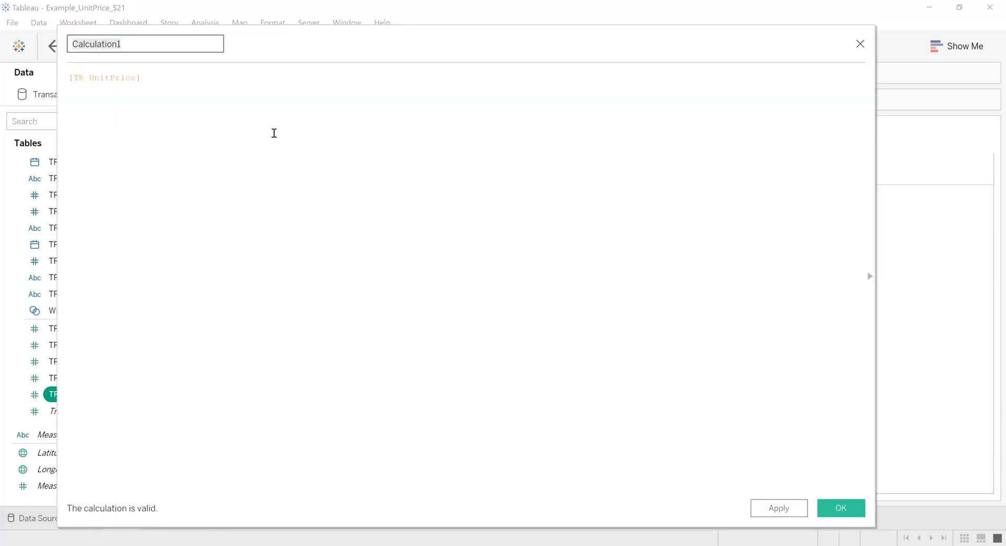
pyautogui.write('U')
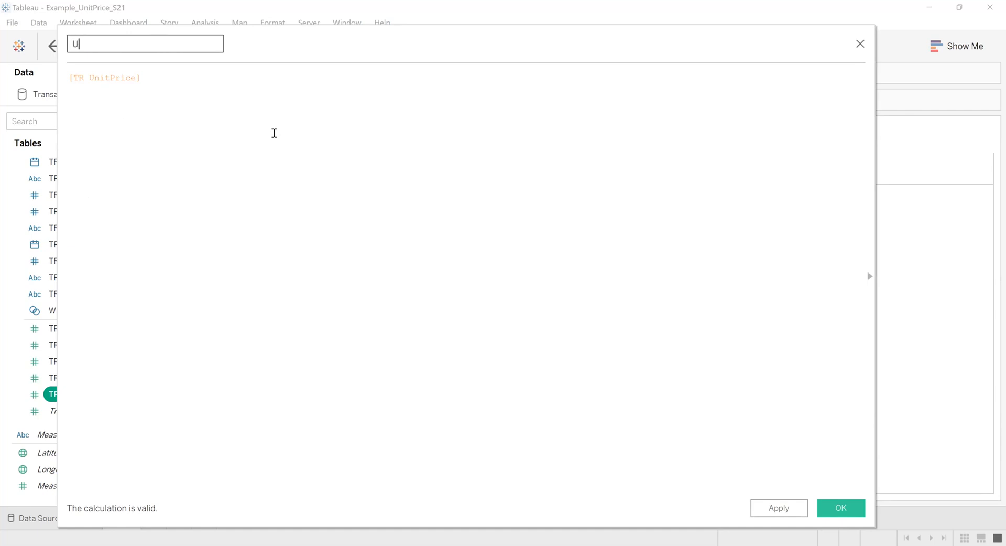
pyautogui.write('nit Price Individ')
# Replace the default formula of Unit Price Individual with the opening condition IF [Individual] THEN.
pyautogui.click(275, 133)
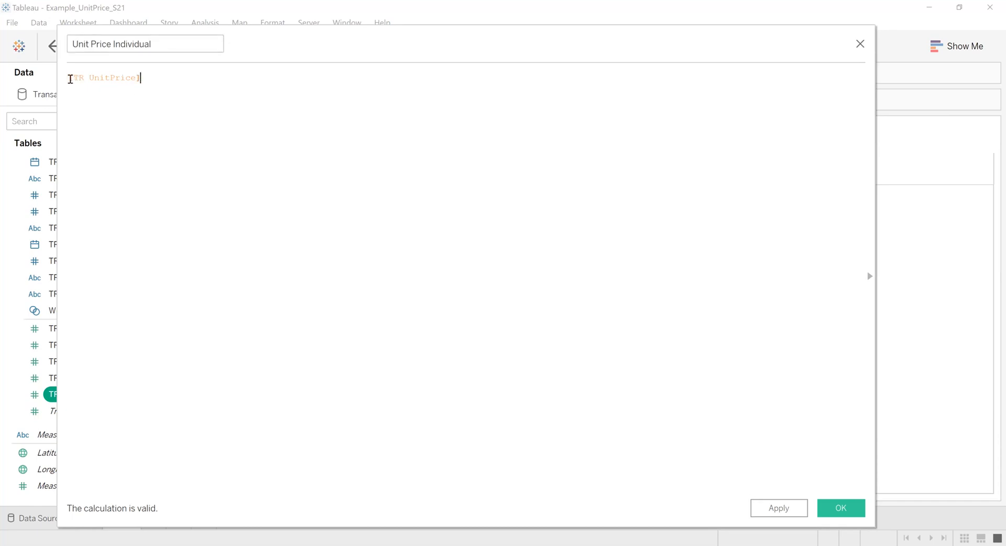
pyautogui.moveTo(70, 79); pyautogui.dragTo(246, 83)
pyautogui.press('BackSpace')
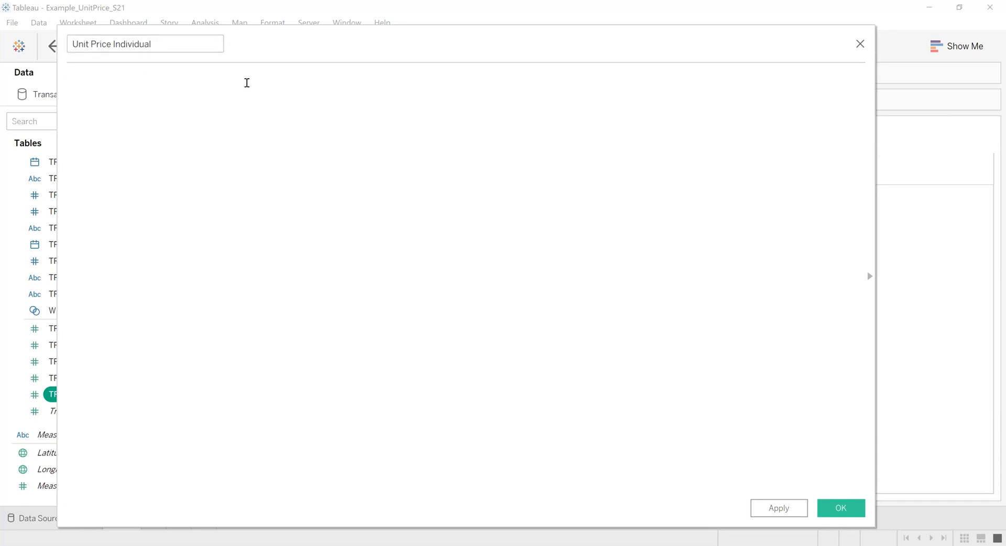
pyautogui.write('if')
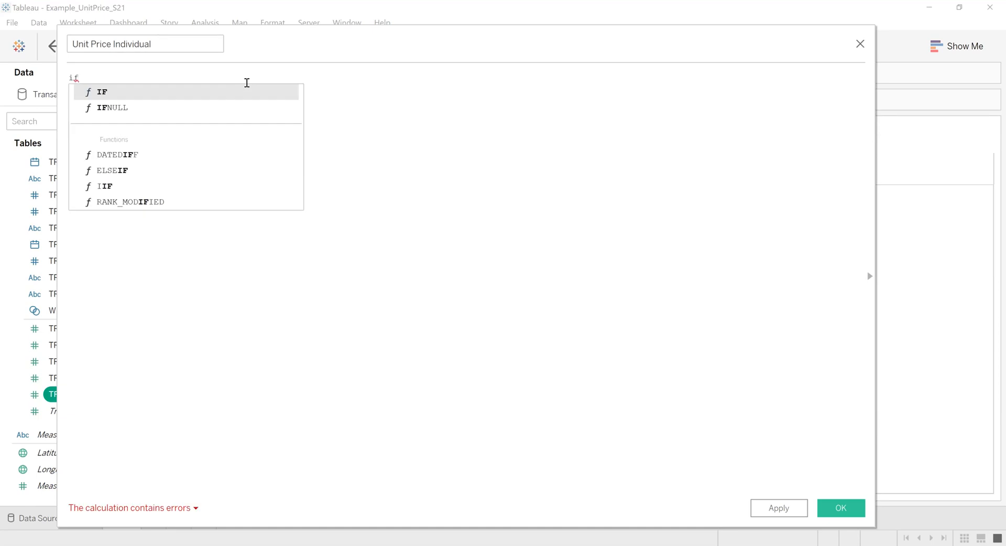
pyautogui.press('Return')
pyautogui.write('[')
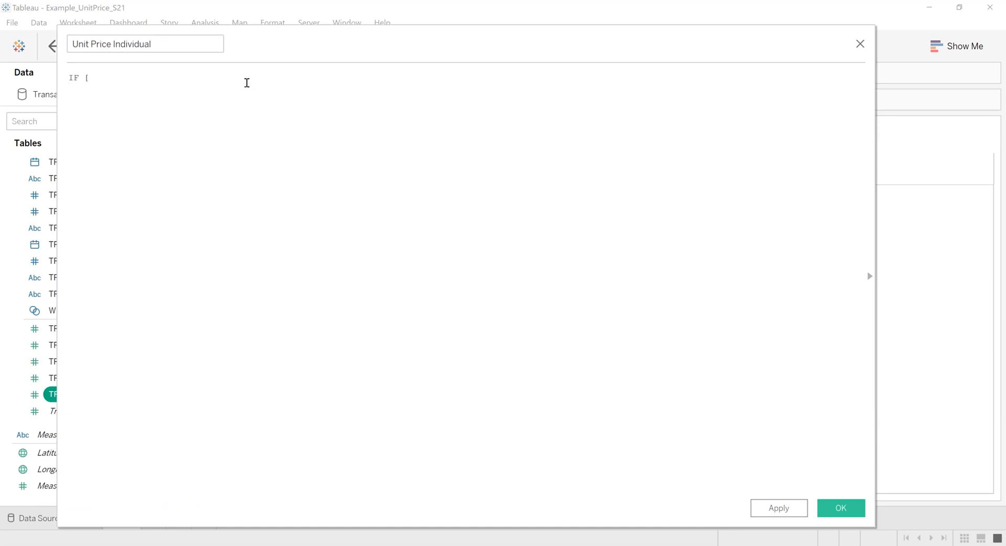
pyautogui.write('I')
pyautogui.press('Return')
pyautogui.write('the')
pyautogui.press('Return')
# Complete the formula with [TR UnitPrice] and a closing END on a new line, and save the calculated field.
pyautogui.write('[u')
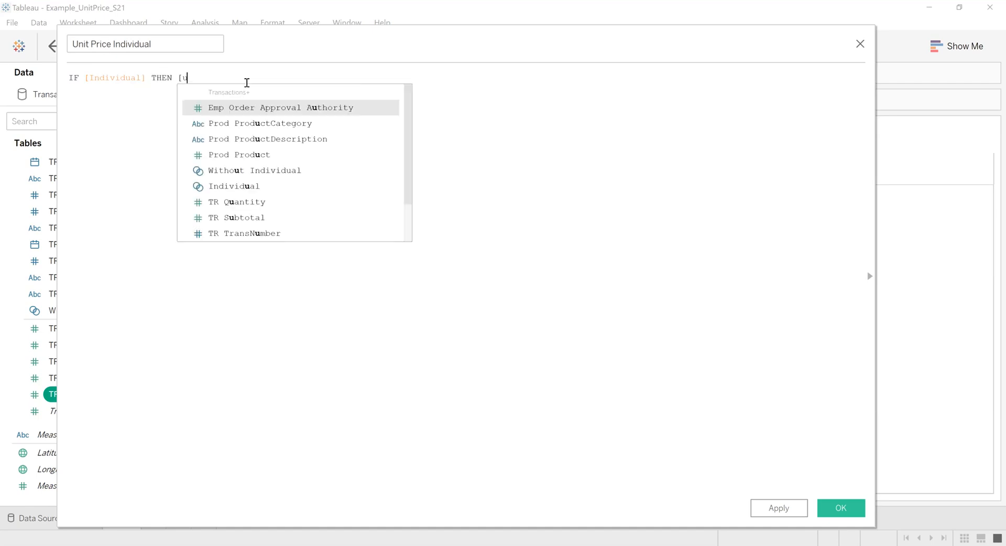
pyautogui.write('nit')
pyautogui.press('Return')
pyautogui.write('end')
pyautogui.press('Return')
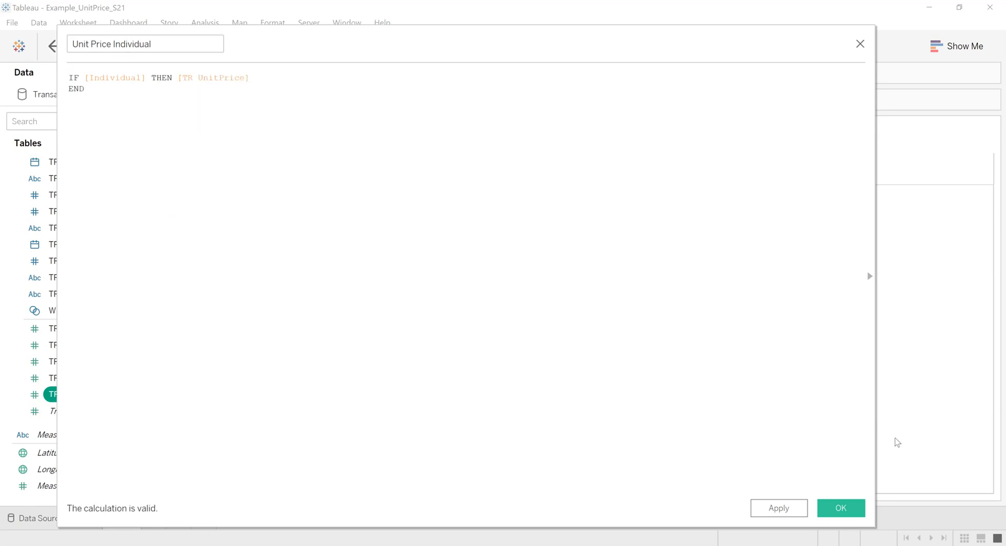
pyautogui.click(839, 517)
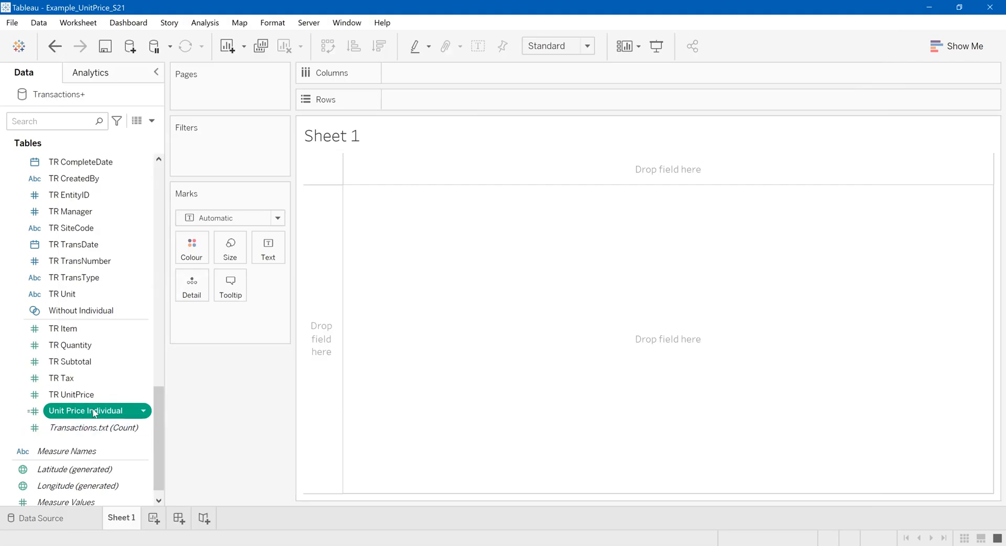
# Start a second calculated field based on TR UnitPrice.
pyautogui.click(143, 396)
pyautogui.moveTo(206, 226)
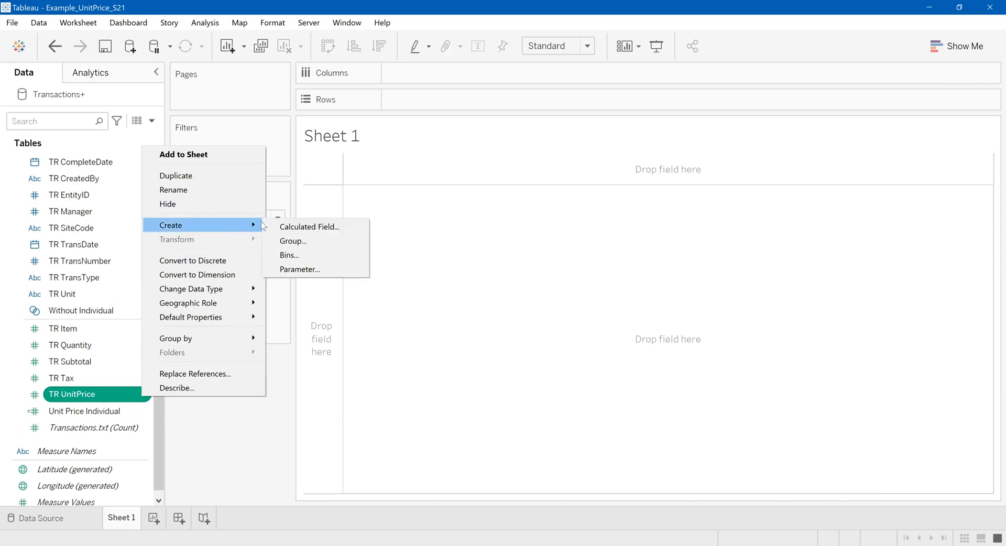
pyautogui.click(283, 226)
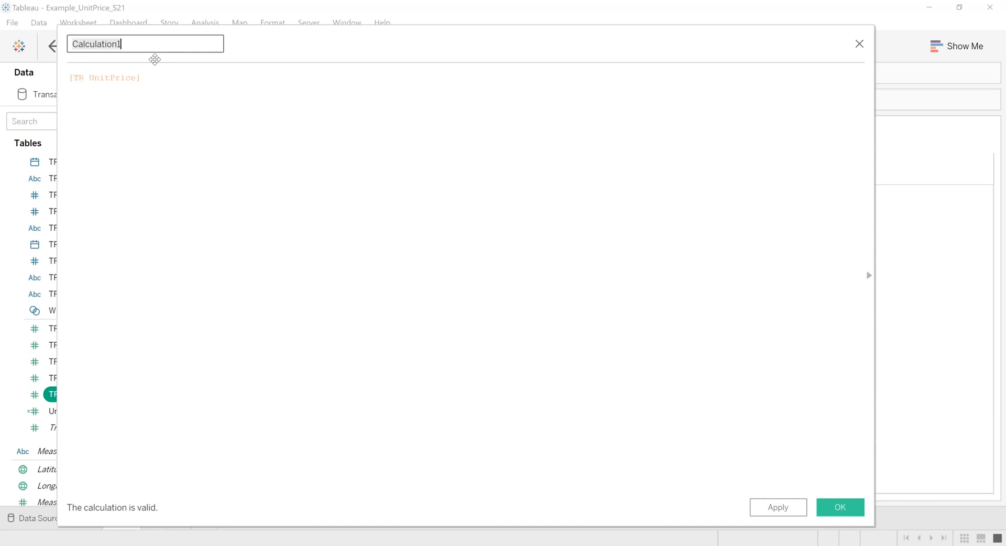
pyautogui.write('UnitPr')
pyautogui.press('BackSpace')
pyautogui.press('BackSpace')
pyautogui.press('BackSpace')
pyautogui.press('BackSpace')
pyautogui.press('BackSpace')
pyautogui.press('BackSpace')
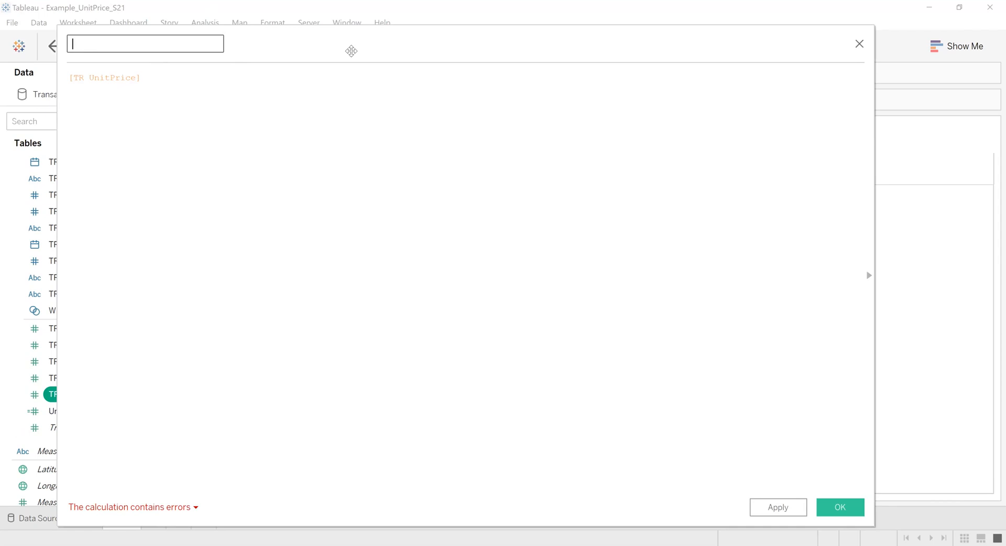
# Name the new calculated field "Unit Price WO Ind", moving its editor clear of the field list.
pyautogui.moveTo(352, 51); pyautogui.dragTo(347, 52)
pyautogui.click(174, 61)
pyautogui.write('Unit Price WO In')
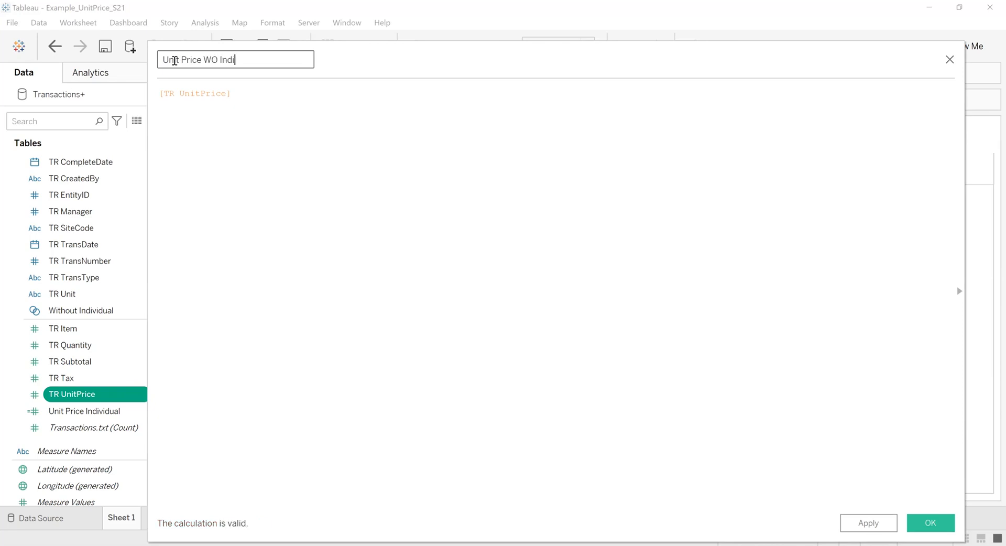
pyautogui.write('dividual')
pyautogui.press('BackSpace')
pyautogui.press('BackSpace')
pyautogui.press('BackSpace')
pyautogui.press('BackSpace')
pyautogui.press('BackSpace')
pyautogui.press('BackSpace')
pyautogui.press('BackSpace')
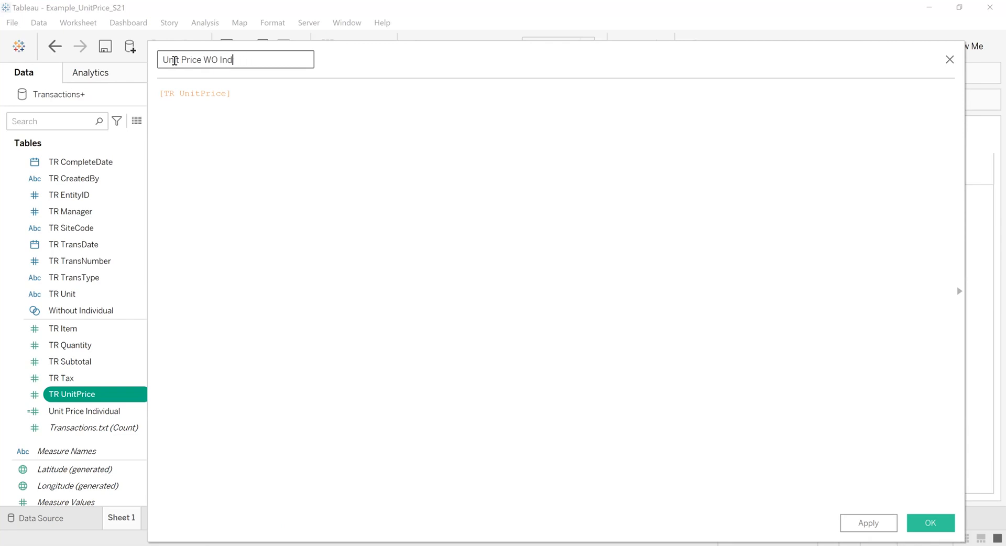
# Insert the condition IF [Without Individual] THEN in front of [TR UnitPrice] in the formula.
pyautogui.click(297, 126)
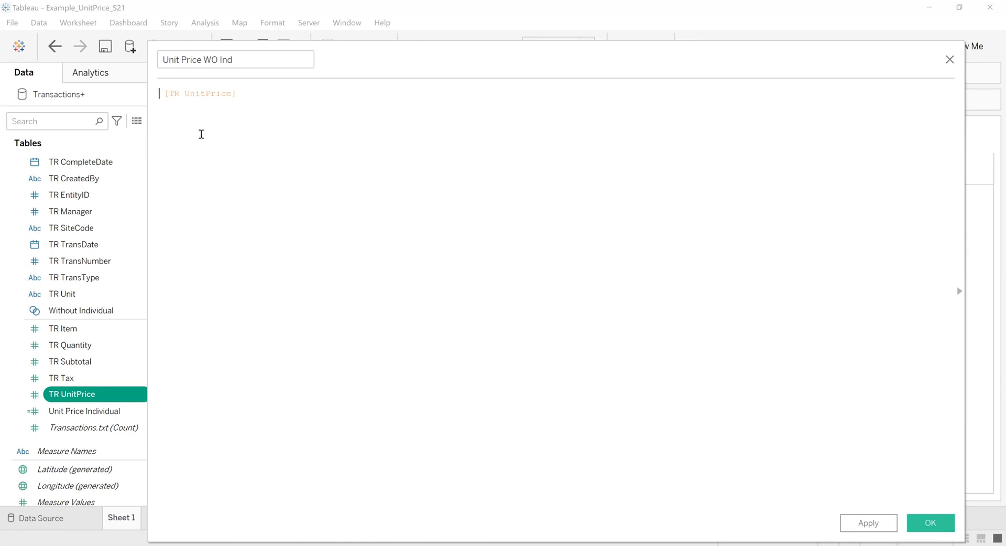
pyautogui.write('IF ')
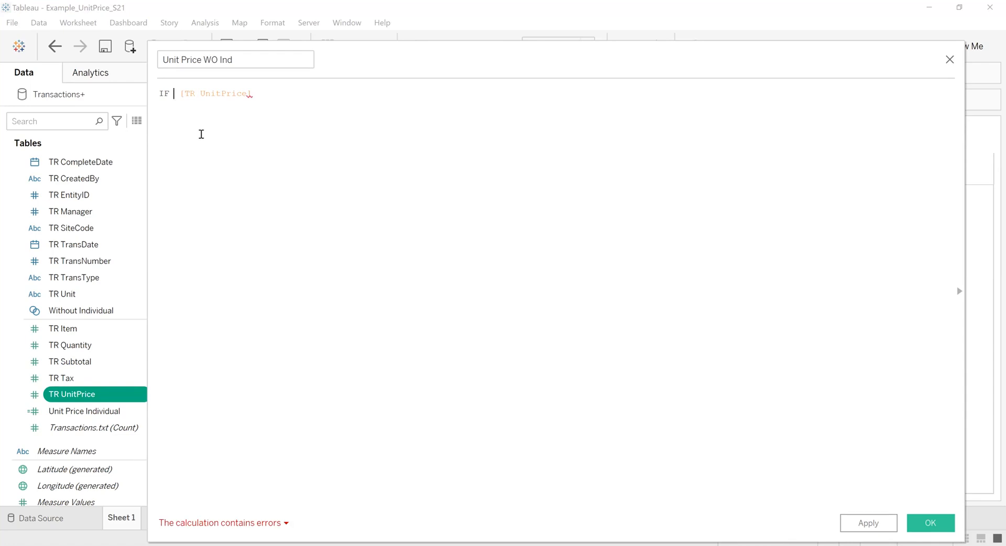
pyautogui.write('WIH')
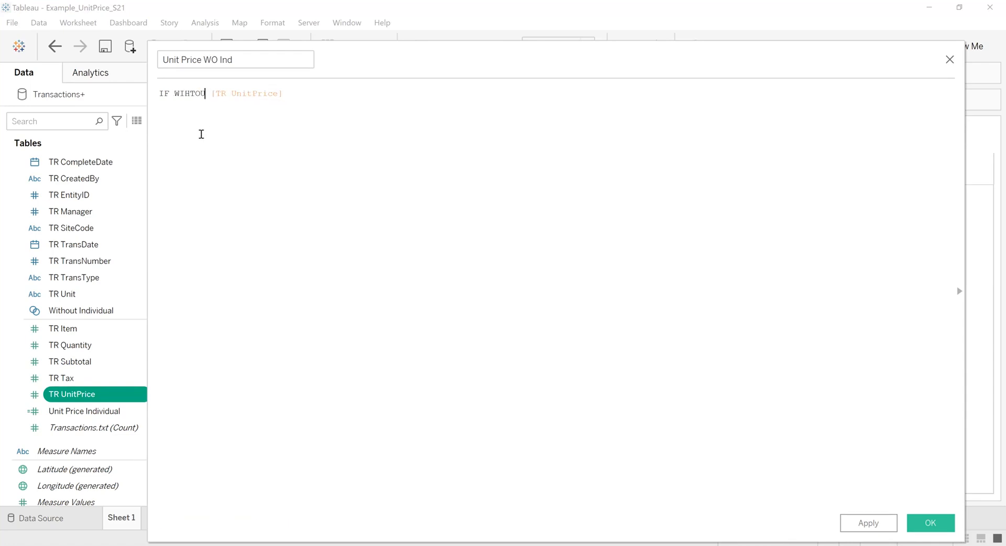
pyautogui.press('BackSpace')
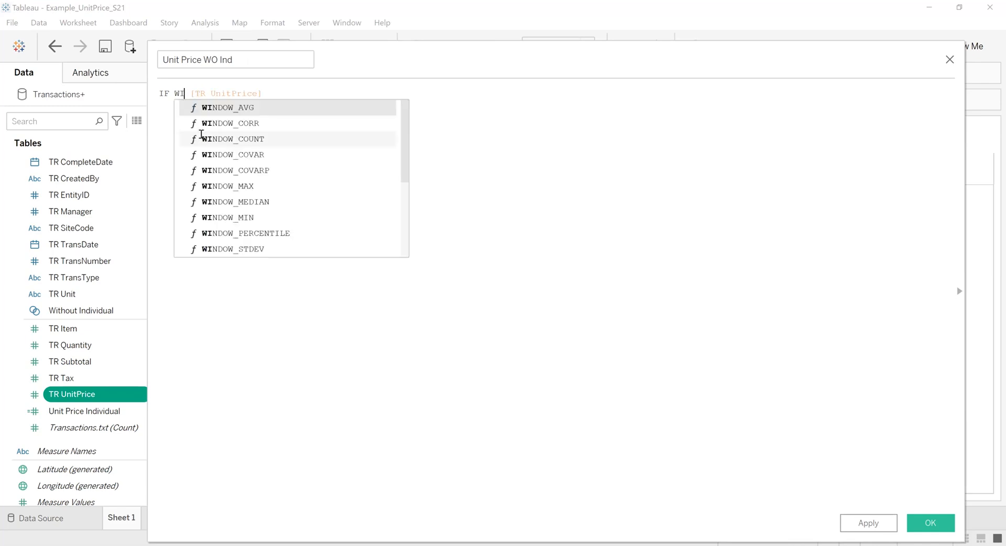
pyautogui.write('th')
pyautogui.press('Return')
pyautogui.write('TH')
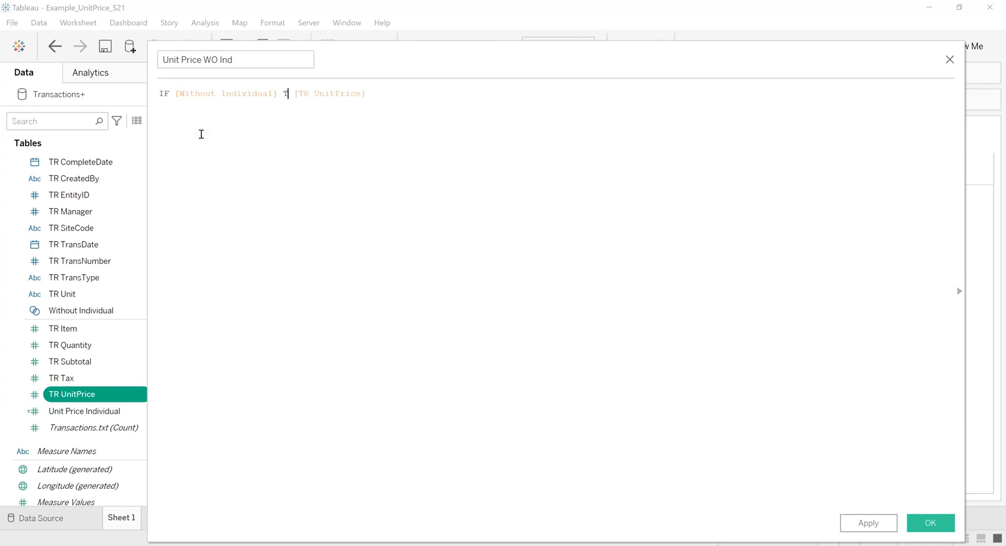
pyautogui.press('Return')
pyautogui.press('BackSpace')
pyautogui.press('BackSpace')
pyautogui.press('BackSpace')
pyautogui.press('BackSpace')
# Close the formula with END on a new line and save the Unit Price WO Ind calculated field.
pyautogui.press('Return')
pyautogui.write('e')
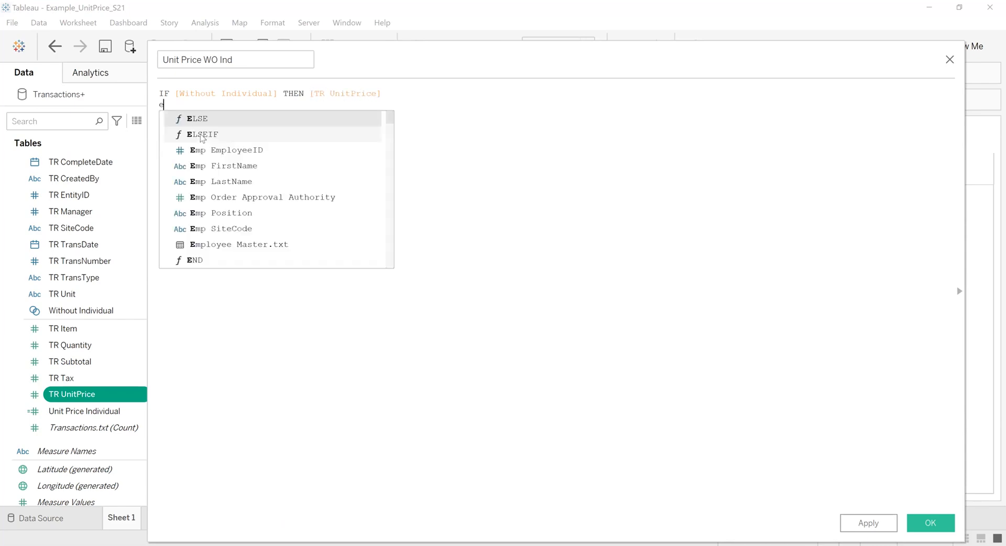
pyautogui.write('n')
pyautogui.press('Return')
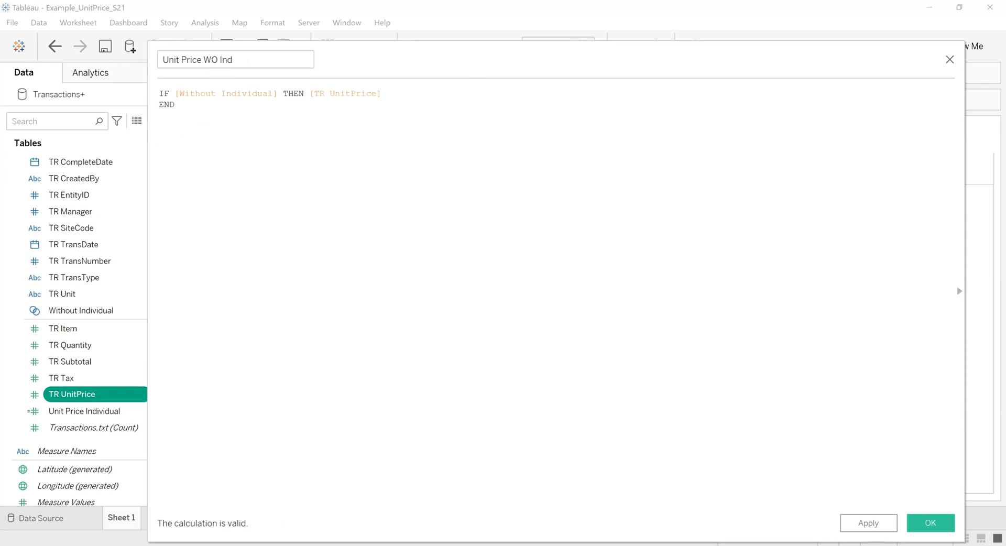
pyautogui.click(931, 522)
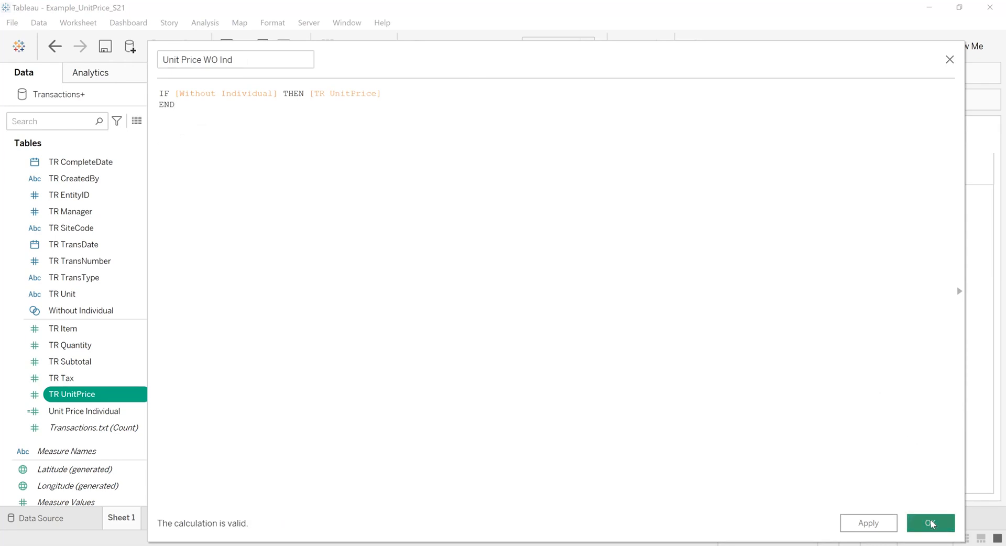
# Place Unit Price WO Ind on Rows and set its aggregation to Average.
pyautogui.click(96, 445)
pyautogui.click(97, 425)
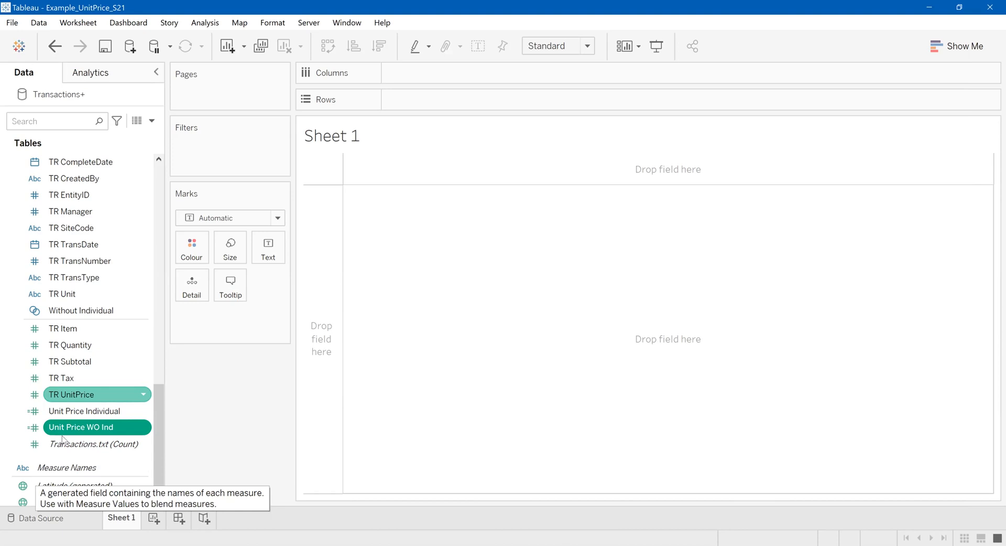
pyautogui.moveTo(73, 431); pyautogui.dragTo(473, 105)
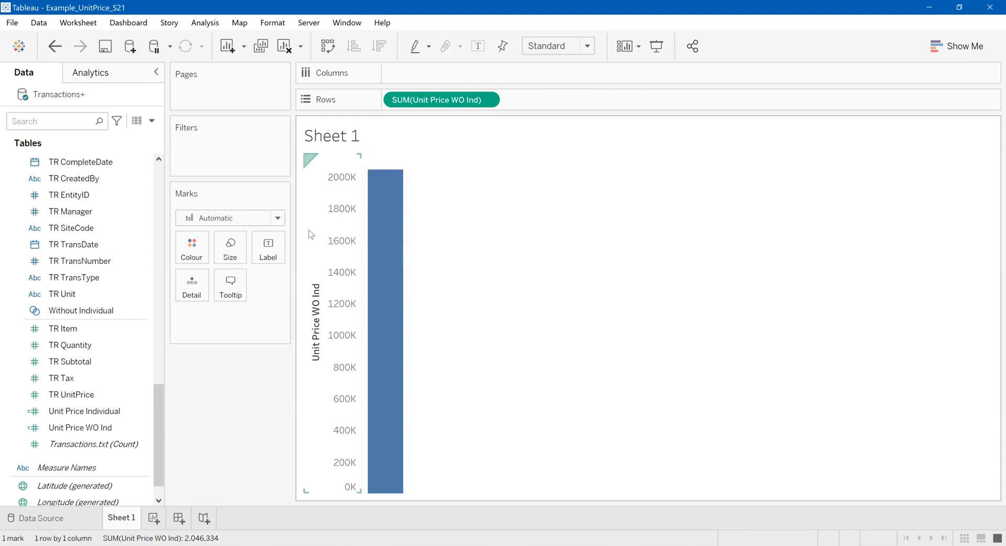
pyautogui.click(486, 102)
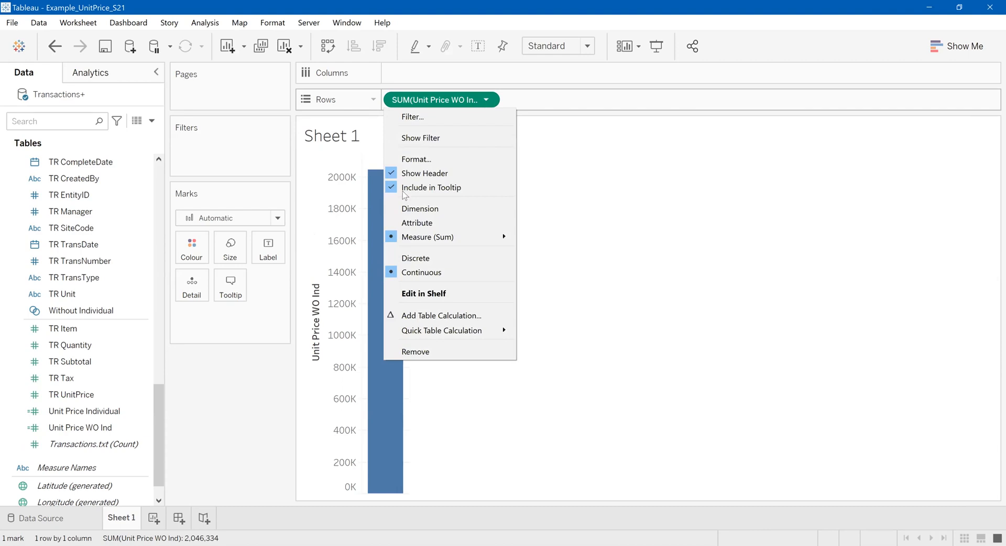
pyautogui.moveTo(498, 239)
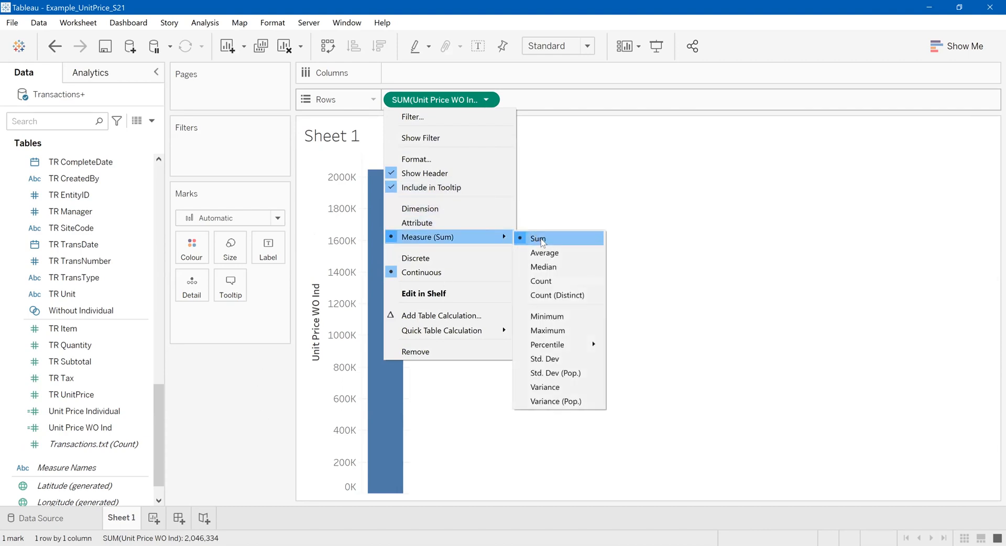
pyautogui.click(544, 254)
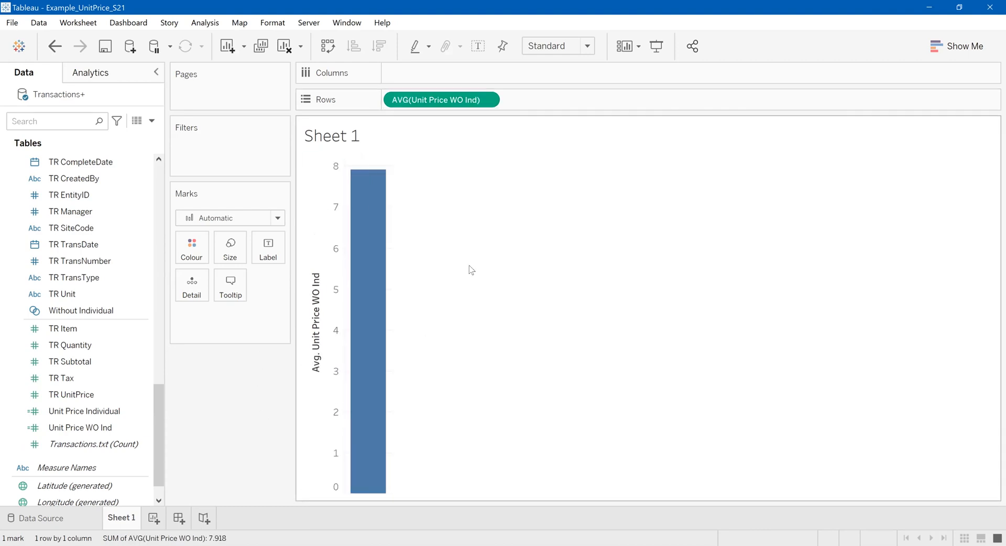
# Place TR TransDate from the Transactions table on Columns and set it to continuous Month (month and year).
pyautogui.scroll(3, 121, 311)
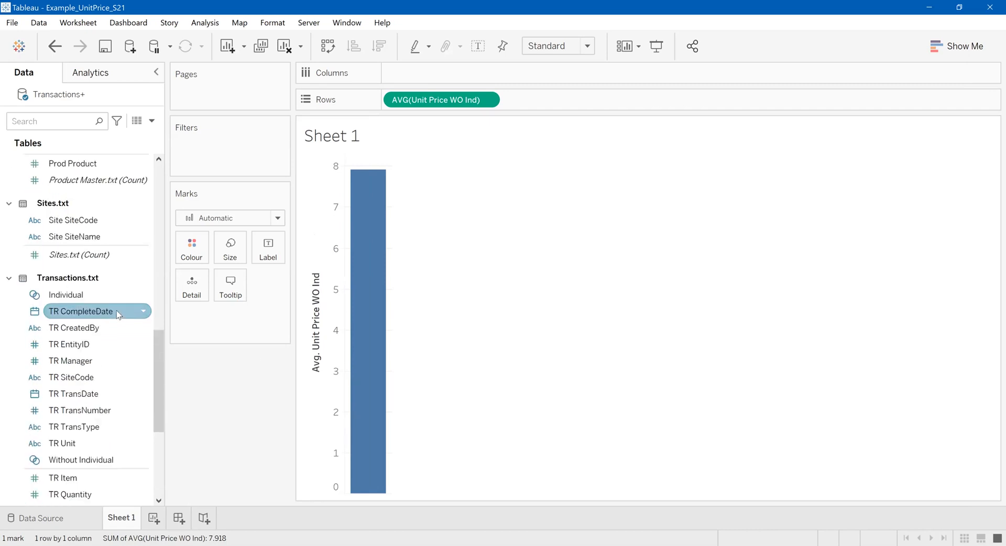
pyautogui.scroll(3, 116, 310)
pyautogui.scroll(7, 113, 309)
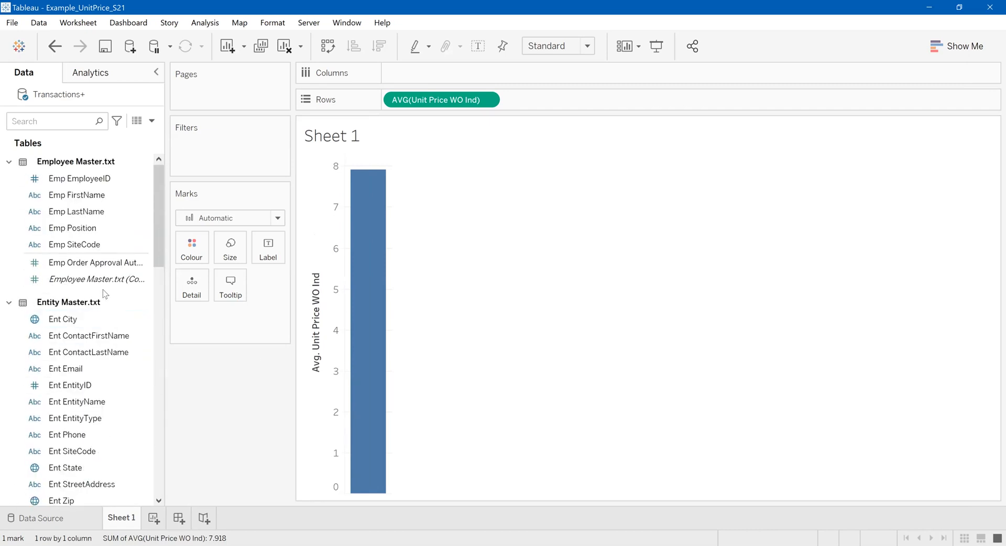
pyautogui.scroll(-2, 102, 289)
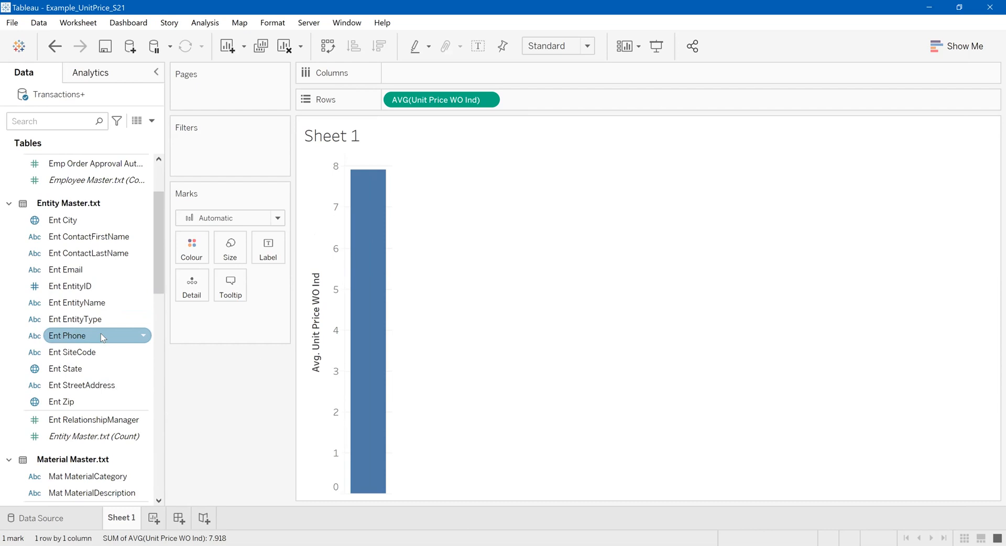
pyautogui.scroll(3, 101, 333)
pyautogui.scroll(-5, 100, 332)
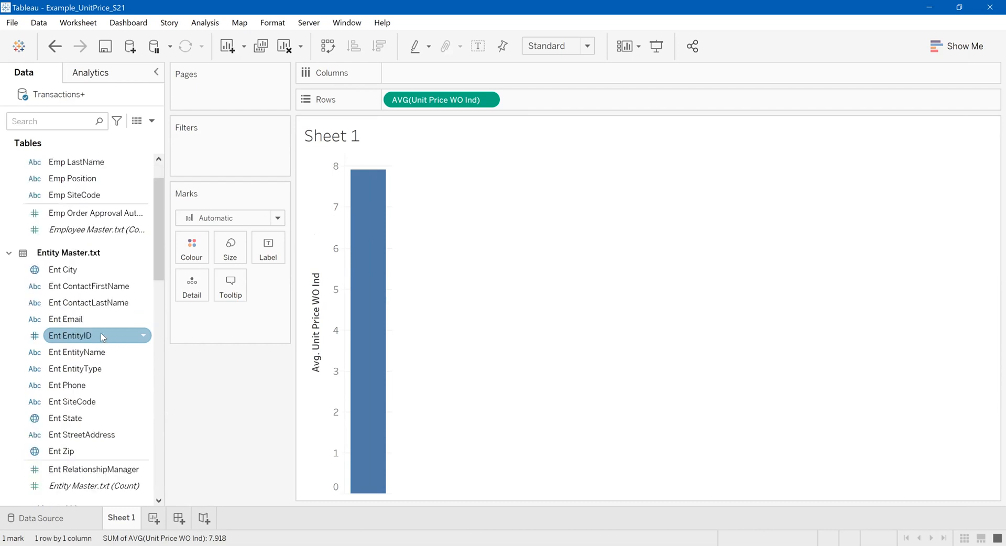
pyautogui.scroll(-6, 99, 333)
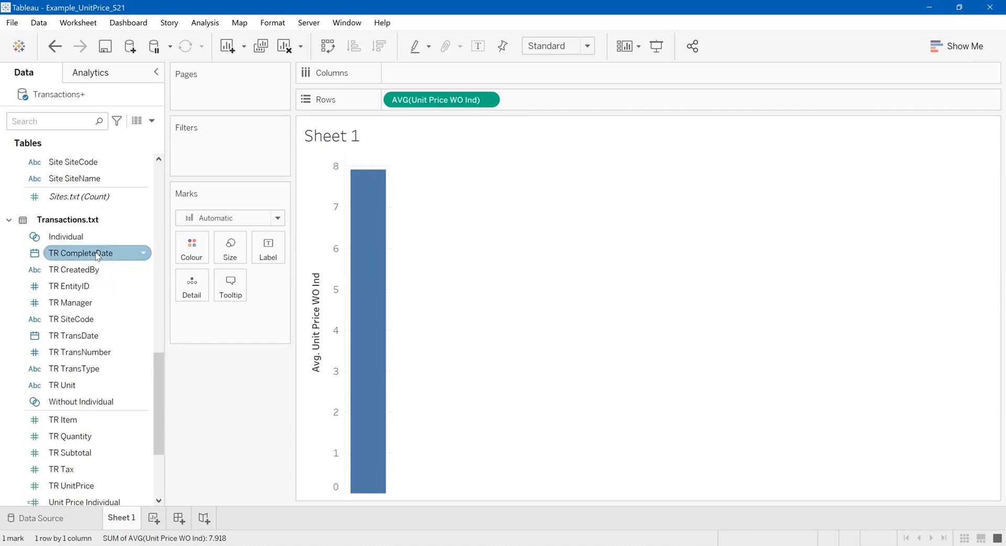
pyautogui.moveTo(97, 338); pyautogui.dragTo(463, 76)
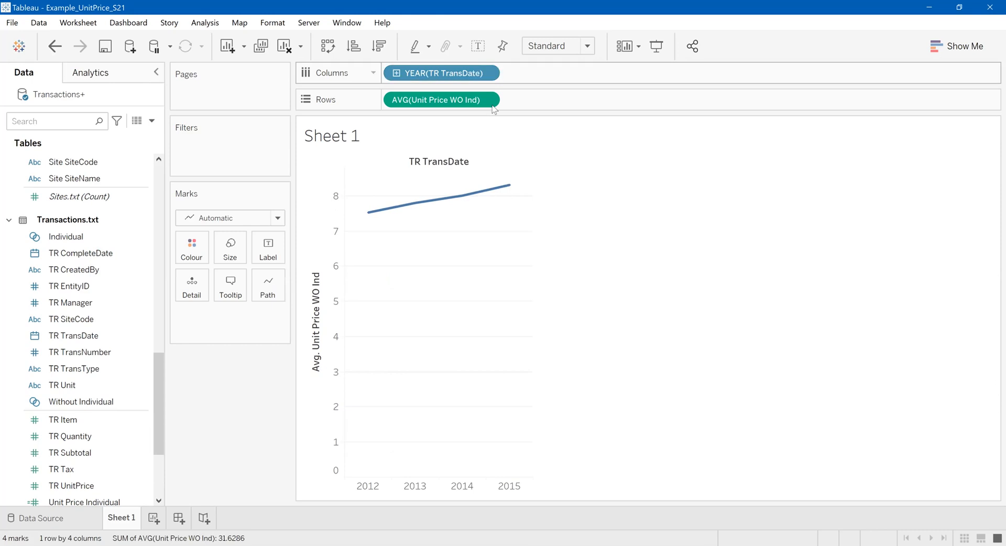
pyautogui.click(487, 74)
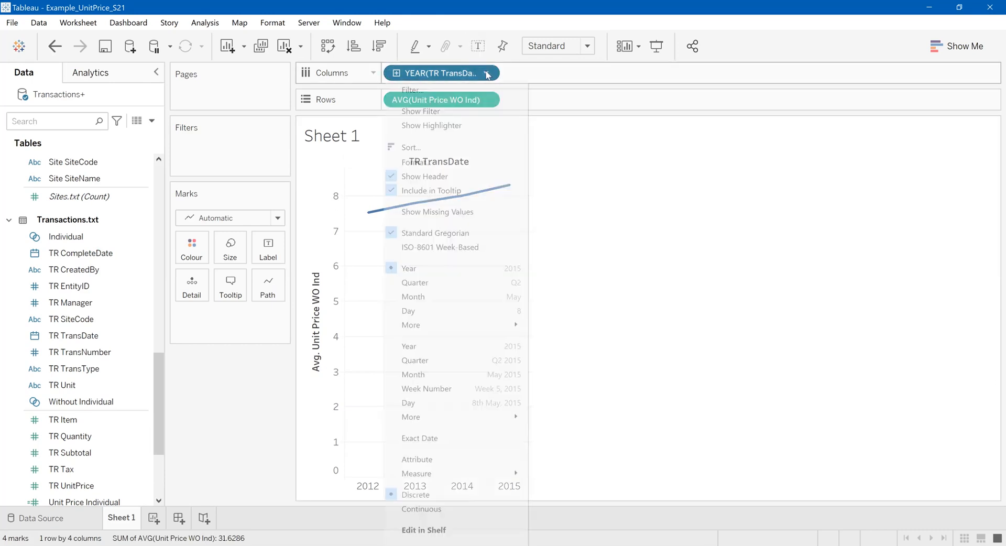
pyautogui.click(470, 373)
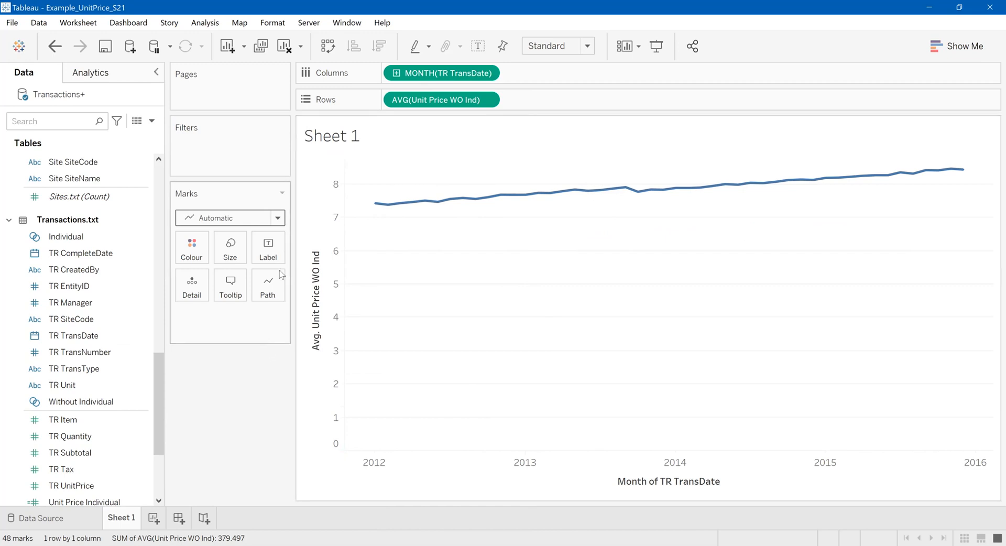
# Add a second copy of Unit Price WO Ind to Rows and combine it with the first as a dual axis.
pyautogui.moveTo(407, 208)
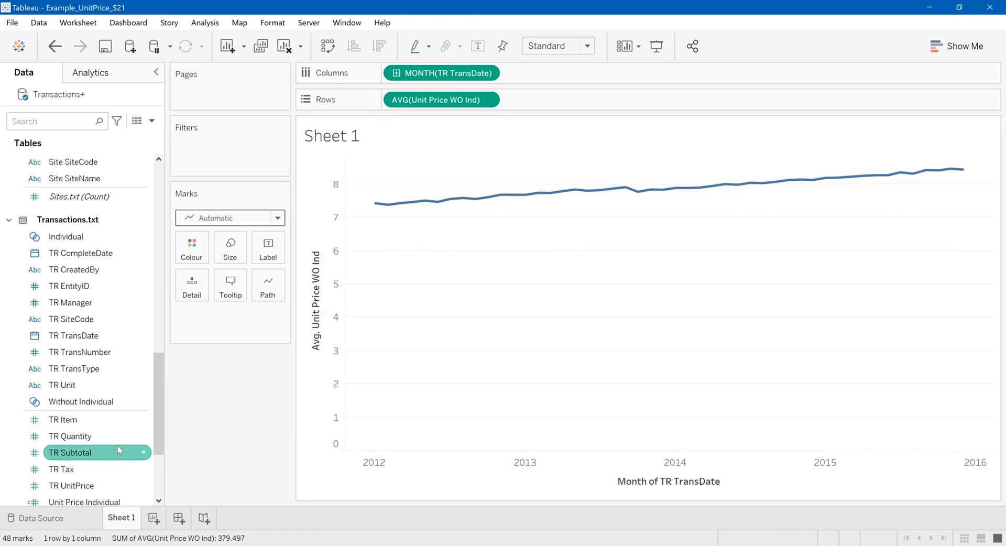
pyautogui.scroll(-3, 118, 445)
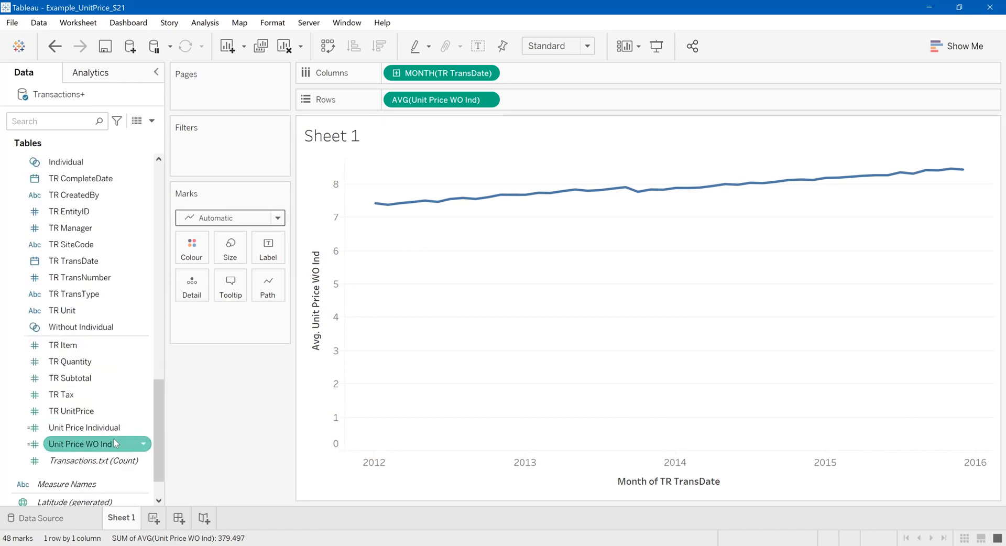
pyautogui.click(84, 446)
pyautogui.moveTo(84, 448); pyautogui.dragTo(573, 103)
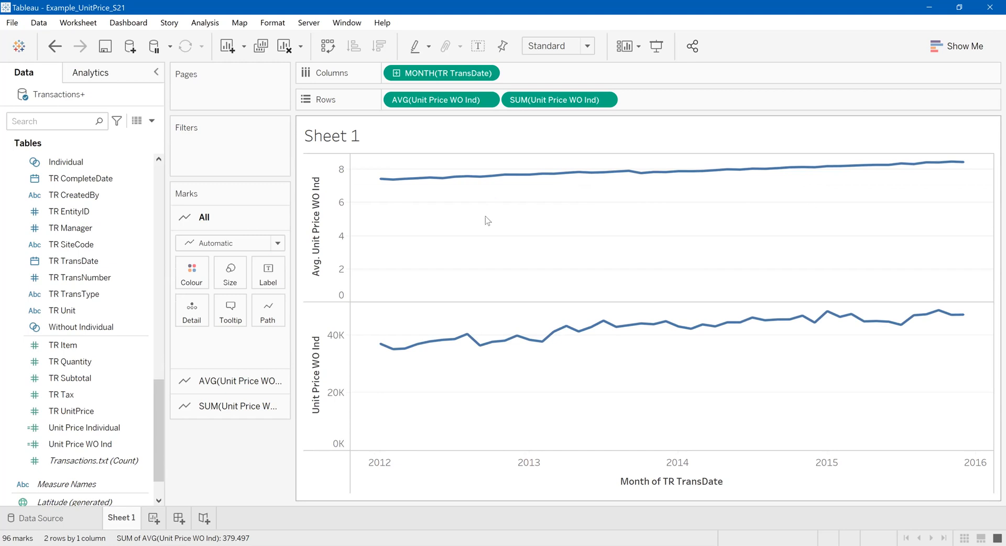
pyautogui.moveTo(650, 171)
pyautogui.click(605, 101)
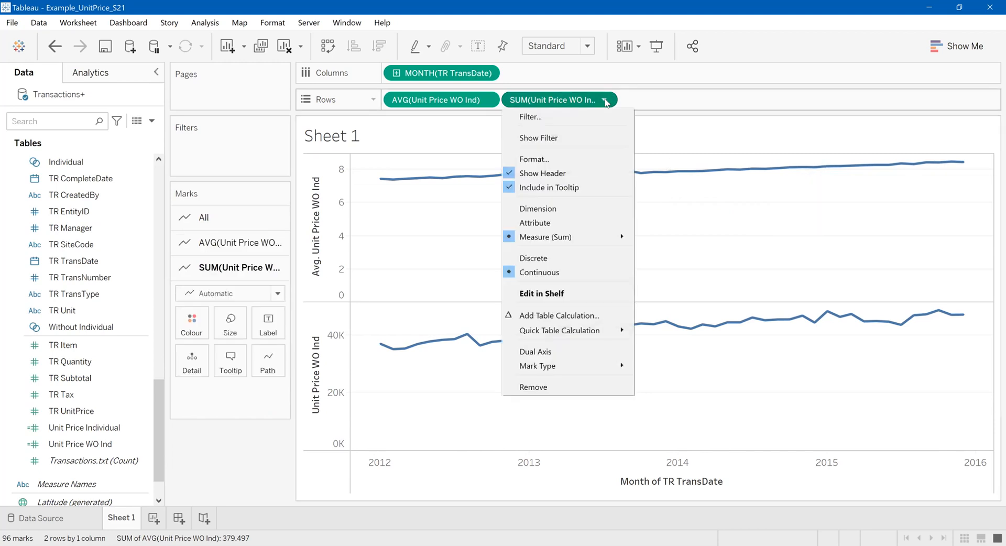
pyautogui.click(597, 351)
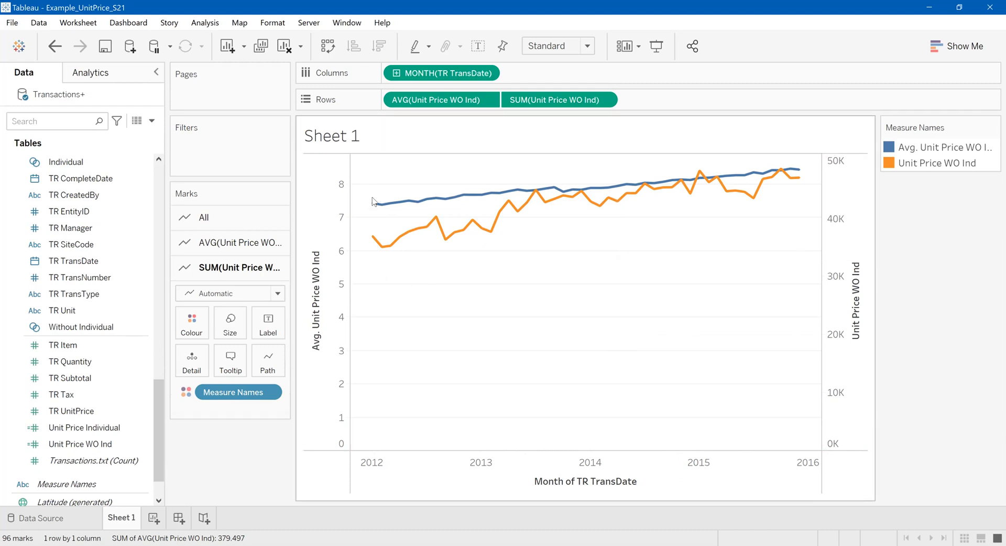
# Synchronise the secondary Unit Price WO Ind axis with the primary one and hide the secondary axis header.
pyautogui.rightClick(853, 239)
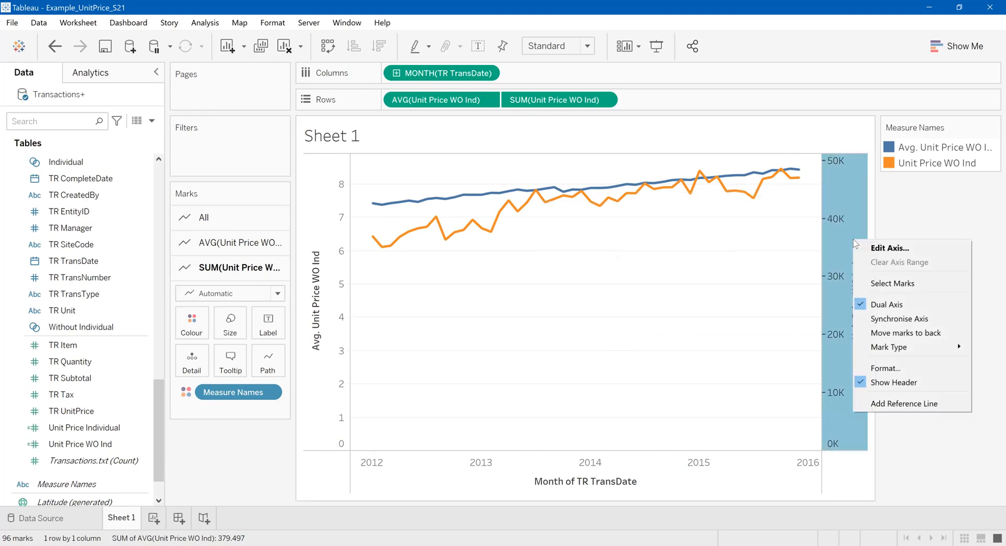
pyautogui.click(908, 318)
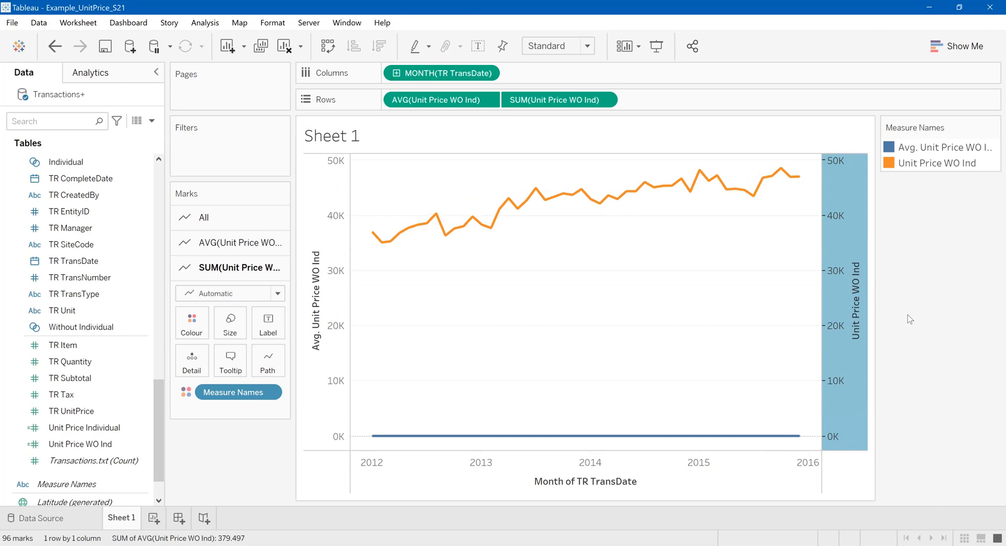
pyautogui.rightClick(841, 246)
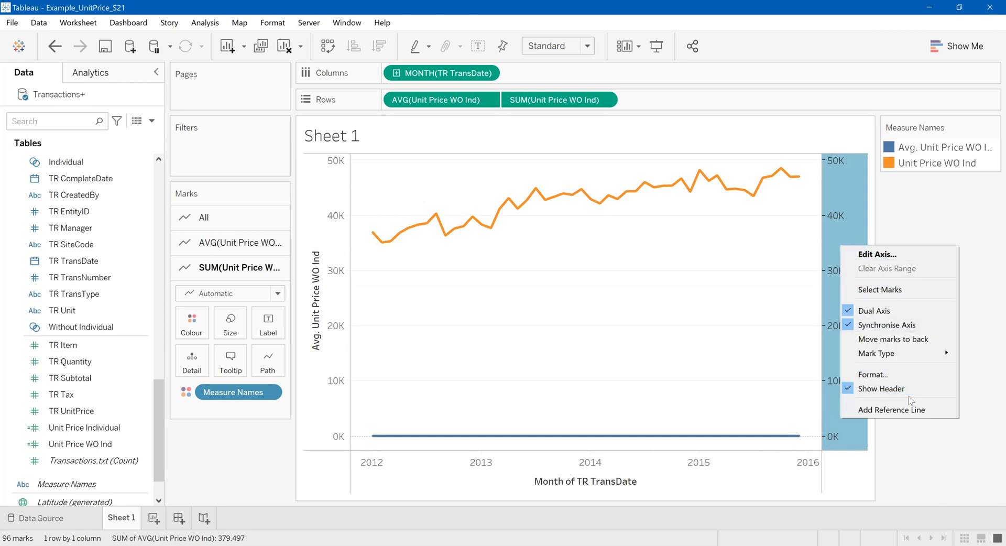
pyautogui.press('Escape')
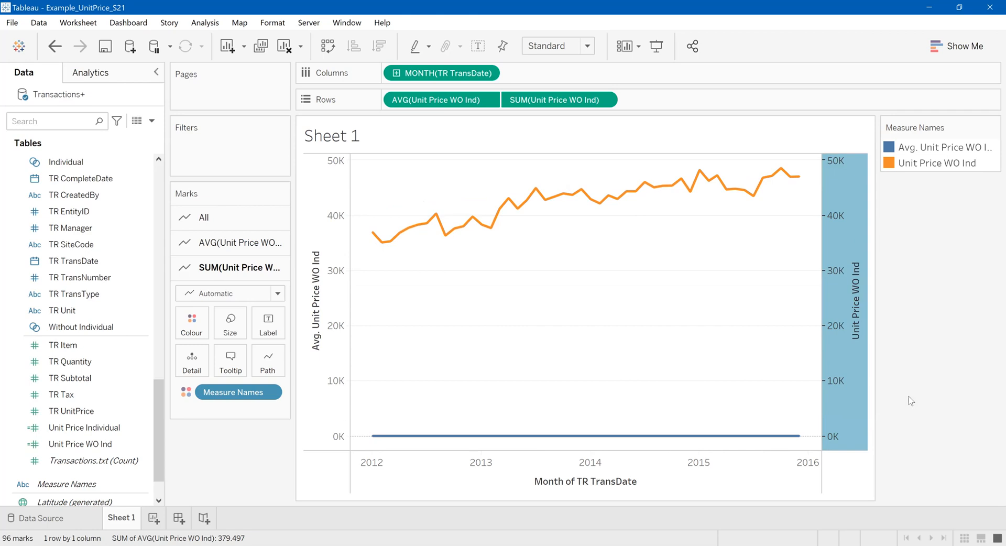
pyautogui.rightClick(847, 281)
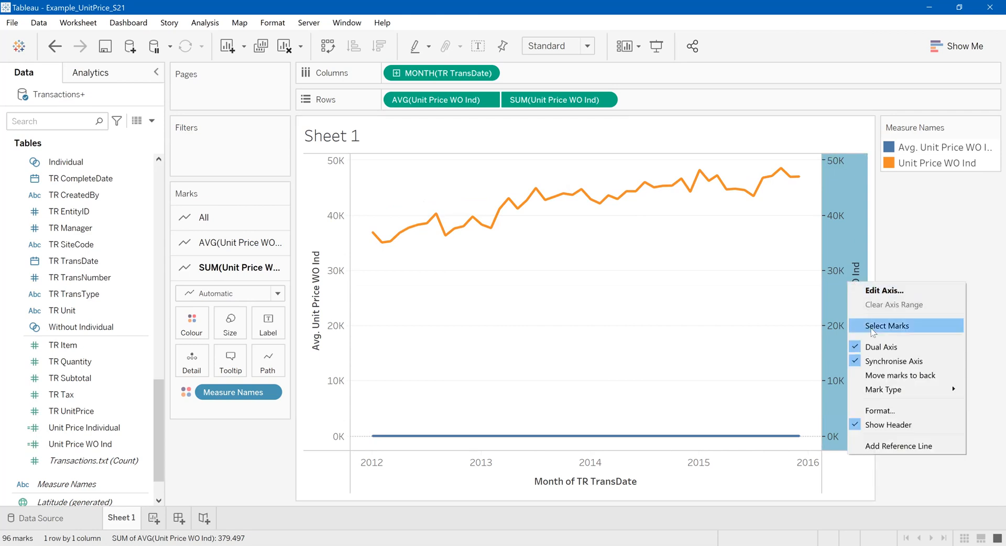
pyautogui.click(902, 425)
# Change the title of the remaining vertical axis to "Avg. Unit Price" and close the axis settings.
pyautogui.click(320, 311)
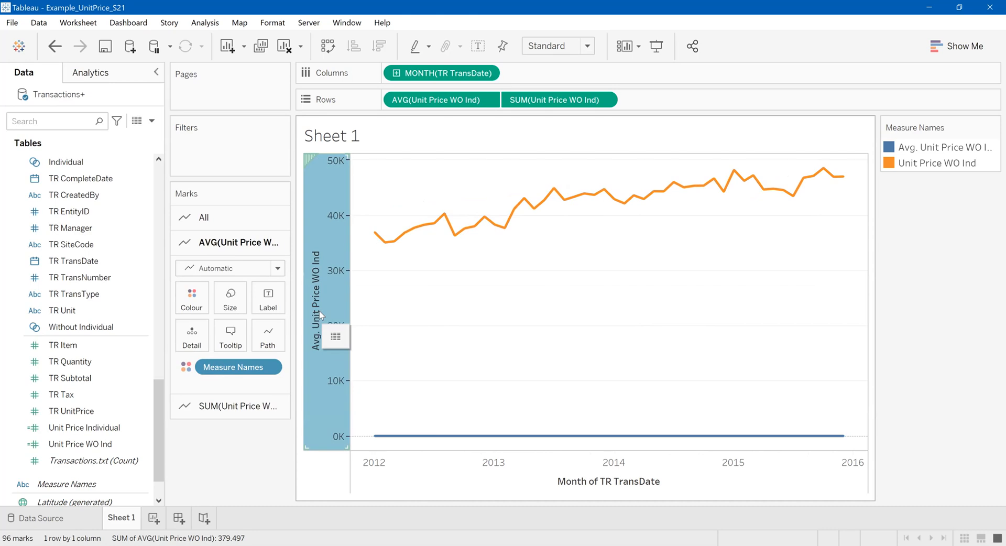
pyautogui.rightClick(317, 310)
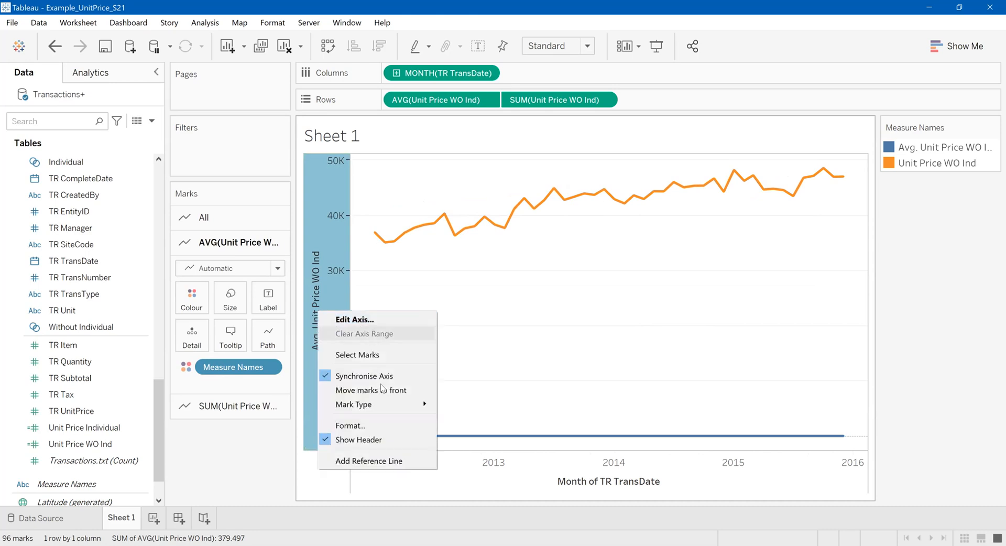
pyautogui.click(354, 319)
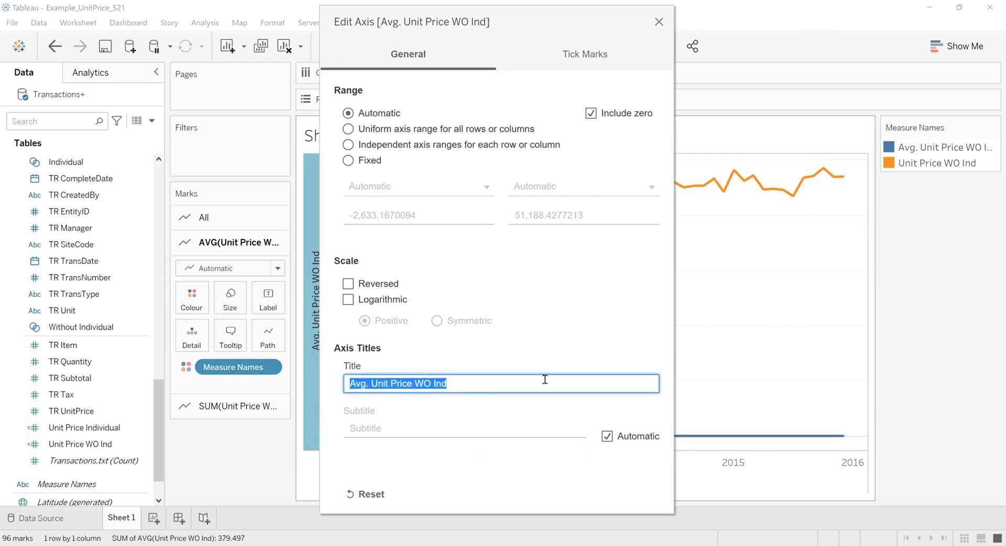
pyautogui.press('End')
pyautogui.press('BackSpace')
pyautogui.press('BackSpace')
pyautogui.press('BackSpace')
pyautogui.press('BackSpace')
pyautogui.press('BackSpace')
pyautogui.press('BackSpace')
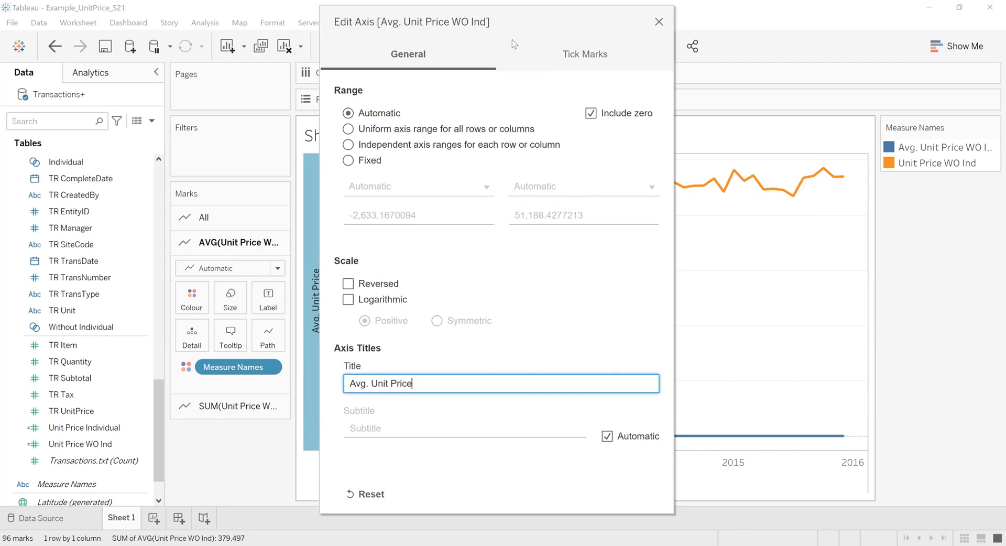
pyautogui.moveTo(512, 39); pyautogui.dragTo(493, 82)
pyautogui.click(656, 333)
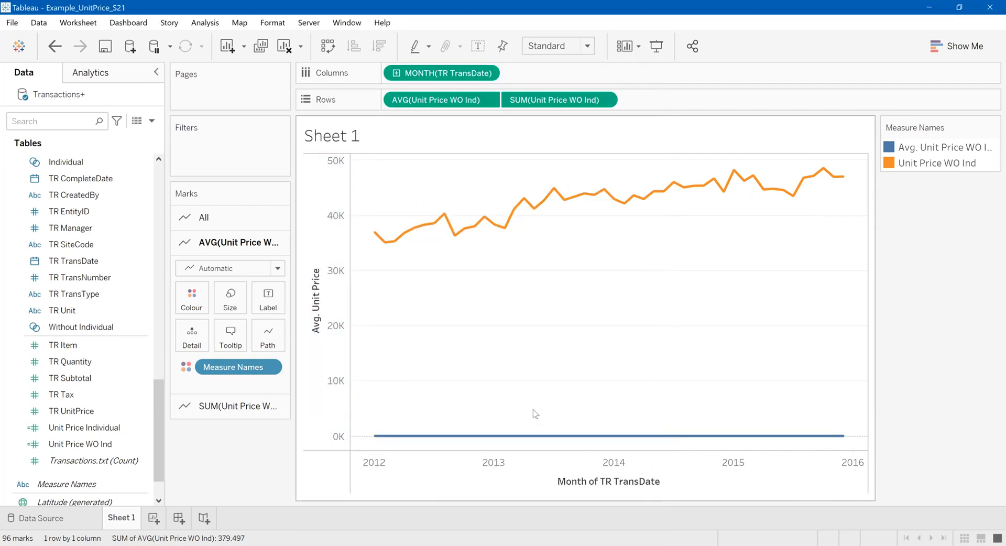
# Change the aggregation of the second Unit Price WO Ind on Rows from Sum to Average.
pyautogui.moveTo(515, 436)
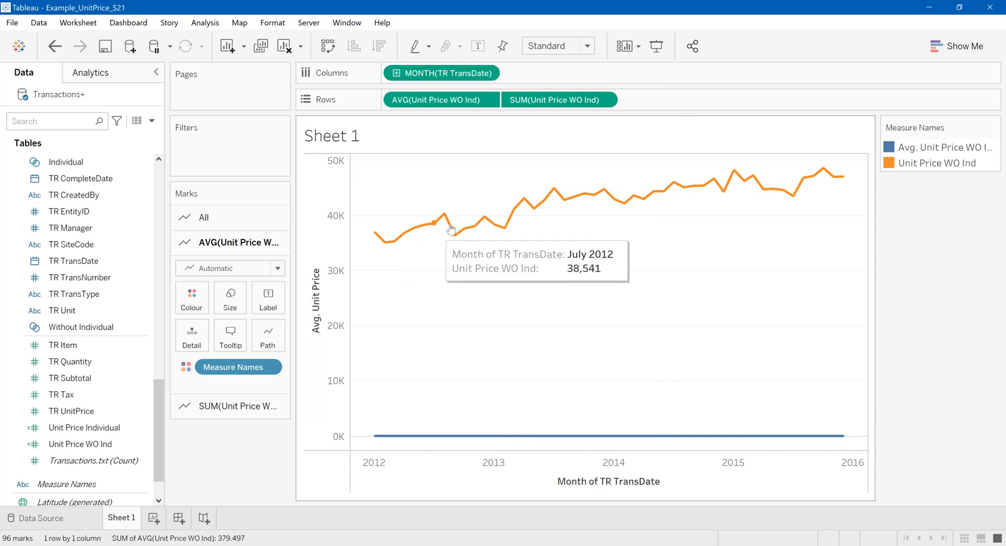
pyautogui.click(604, 100)
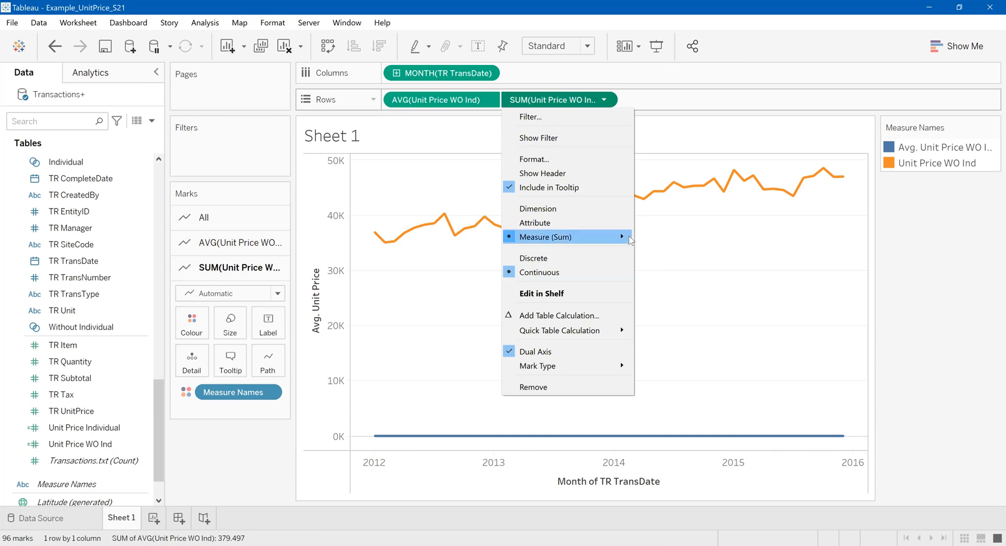
pyautogui.moveTo(629, 235)
pyautogui.click(669, 255)
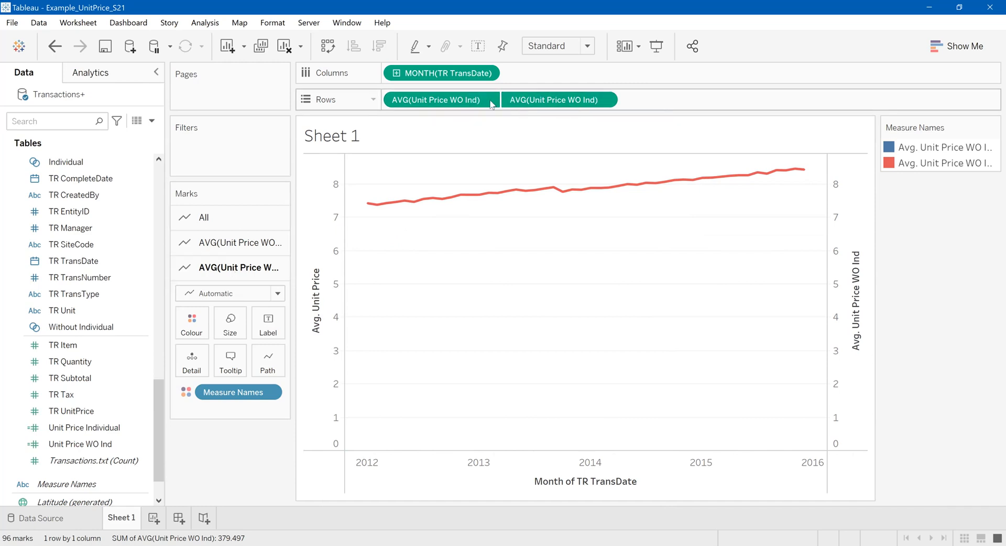
# Put Unit Price Individual on Rows ahead of one Unit Price WO Ind, moving the other Unit Price WO Ind to Columns.
pyautogui.scroll(-3, 79, 446)
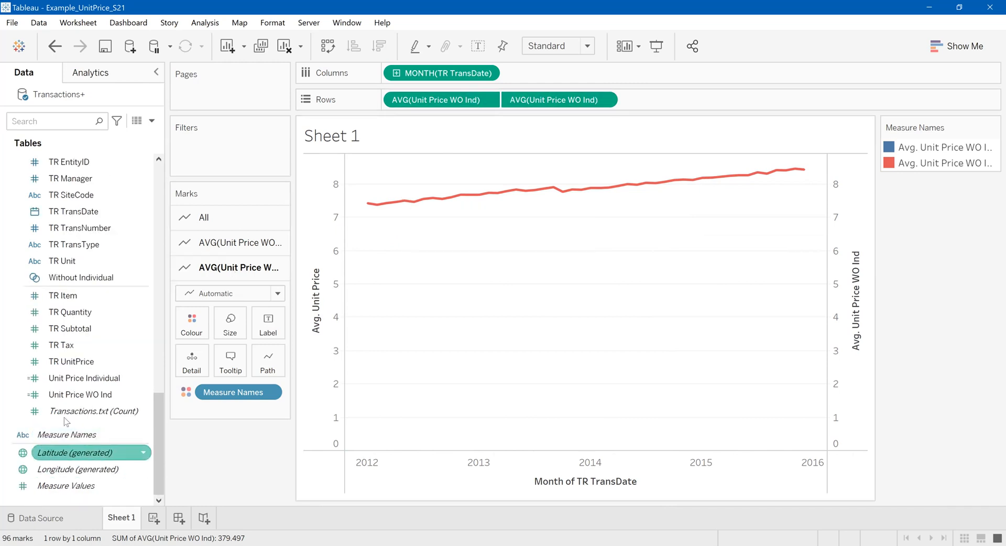
pyautogui.moveTo(85, 379); pyautogui.dragTo(691, 106)
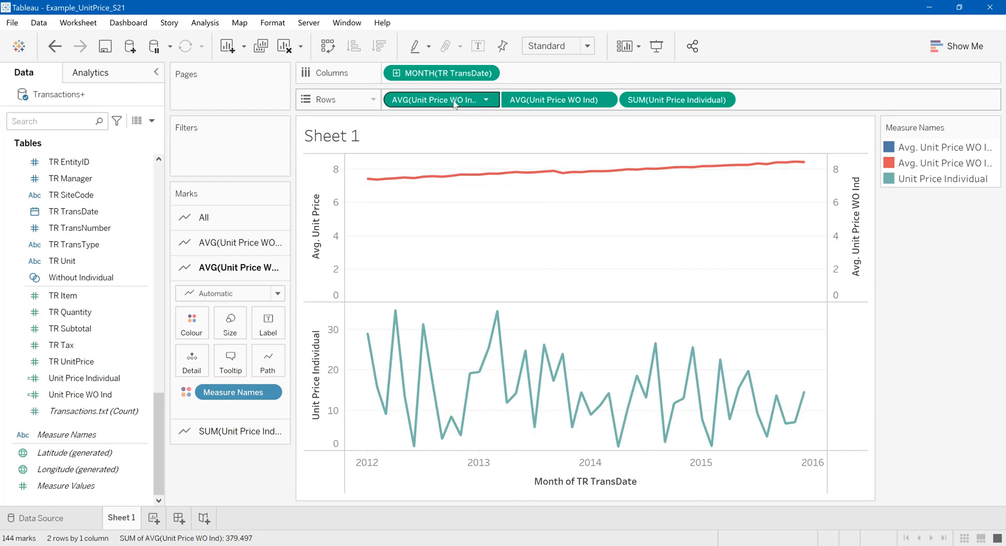
pyautogui.moveTo(554, 101); pyautogui.dragTo(414, 101)
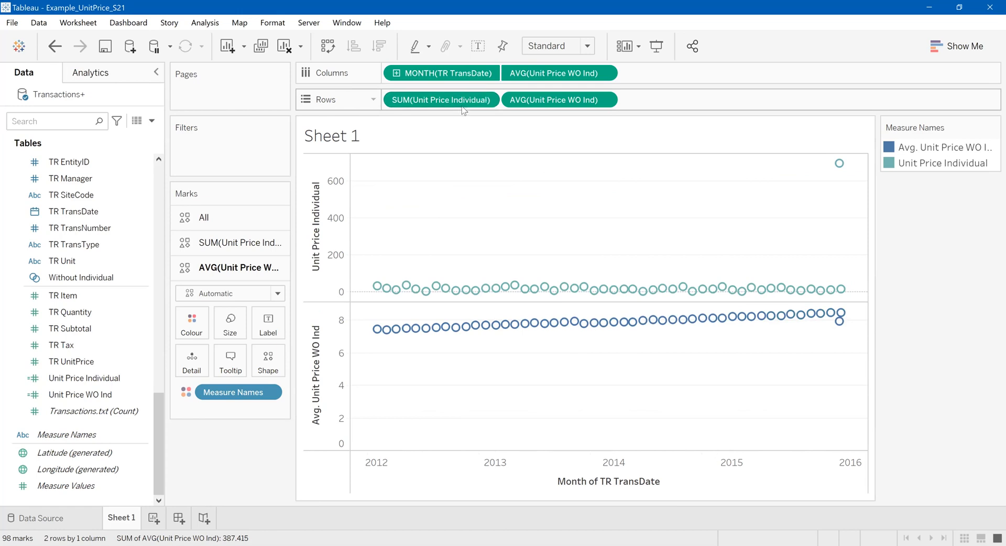
# Set the aggregation of Unit Price Individual to Average and its mark type to Bar.
pyautogui.click(487, 100)
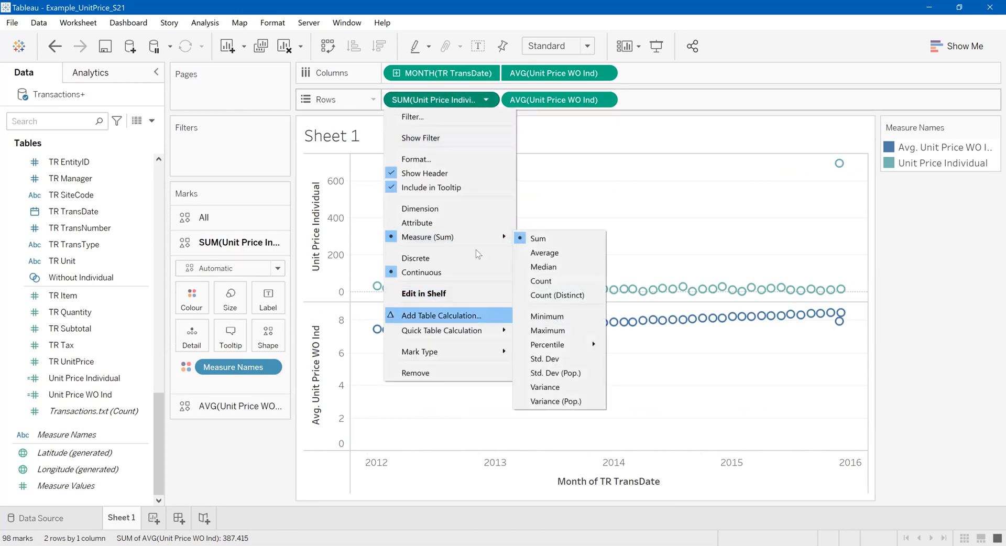
pyautogui.moveTo(486, 237)
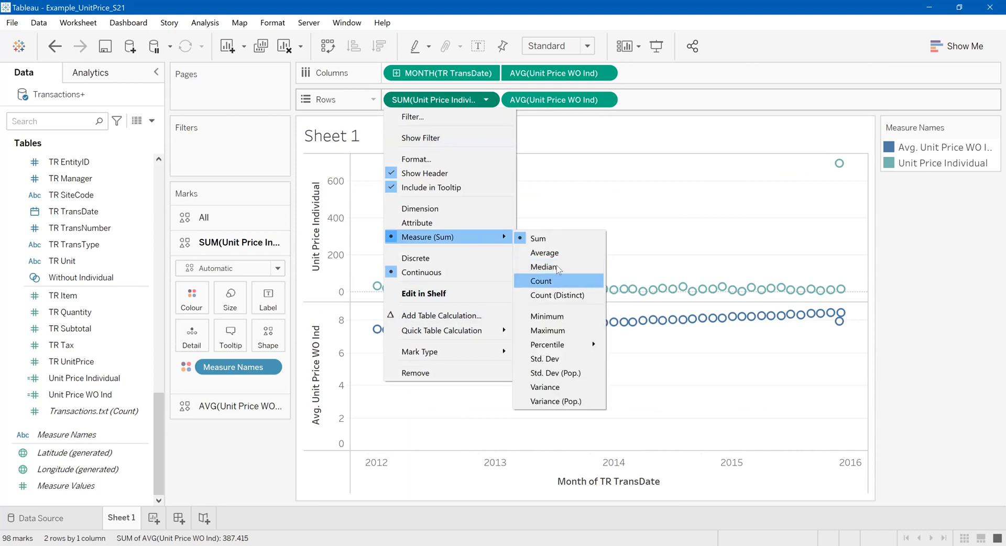
pyautogui.click(545, 253)
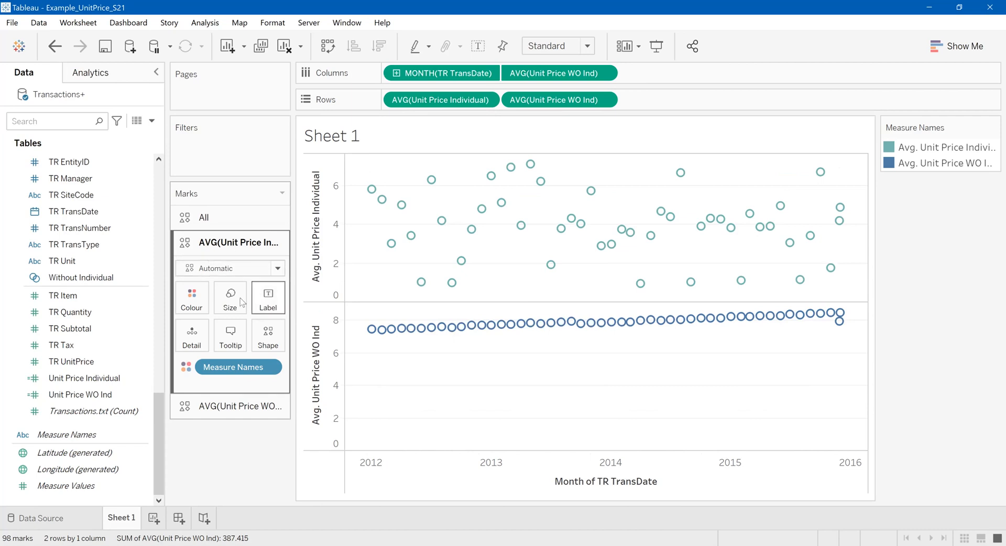
pyautogui.click(278, 273)
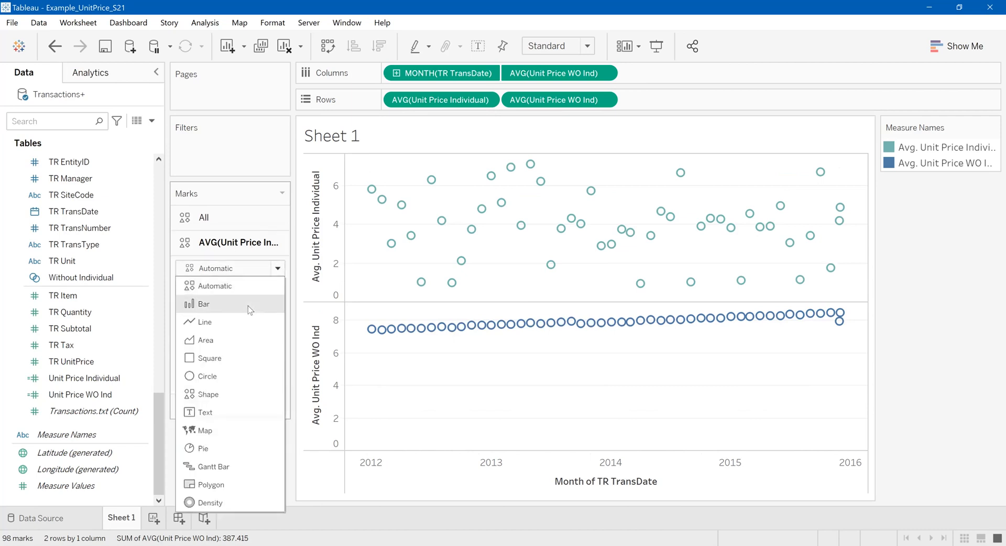
pyautogui.click(247, 306)
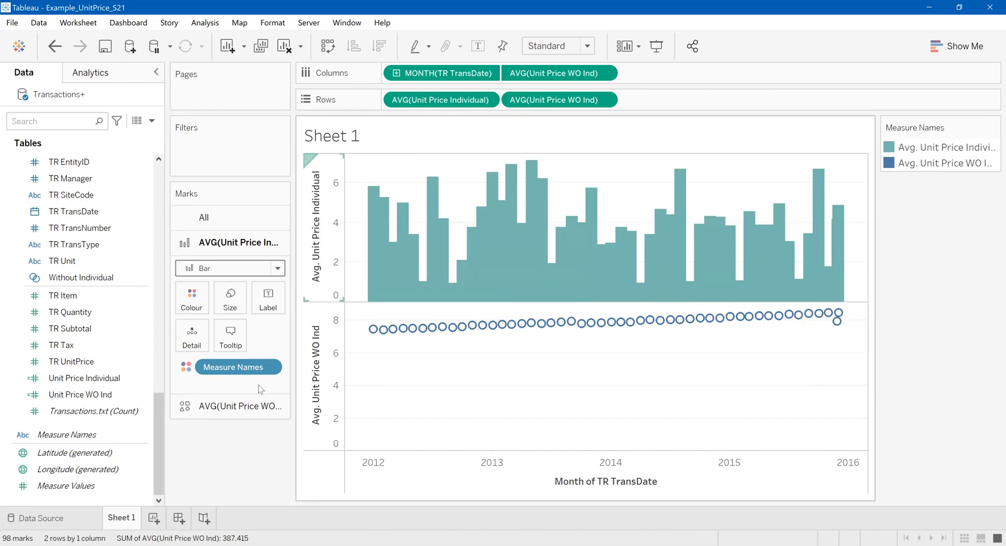
# Set the mark type of Unit Price WO Ind on Rows to Line and remove the other Unit Price WO Ind from Columns.
pyautogui.click(241, 407)
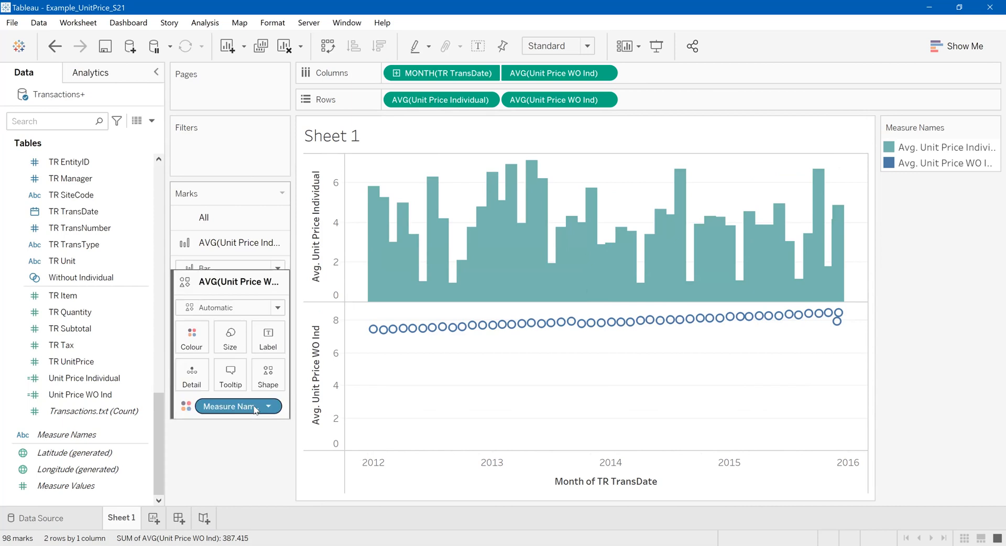
pyautogui.click(278, 293)
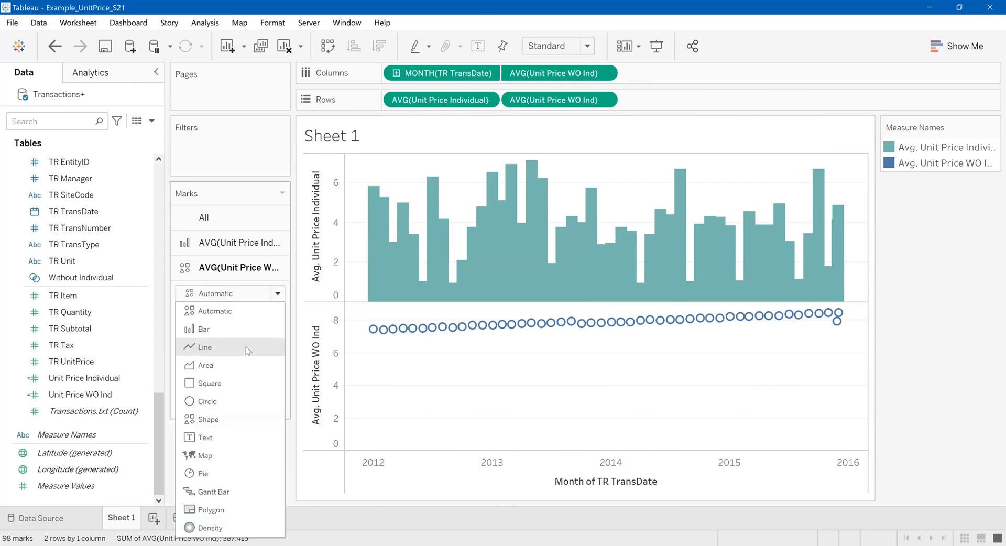
pyautogui.click(246, 347)
pyautogui.moveTo(841, 324)
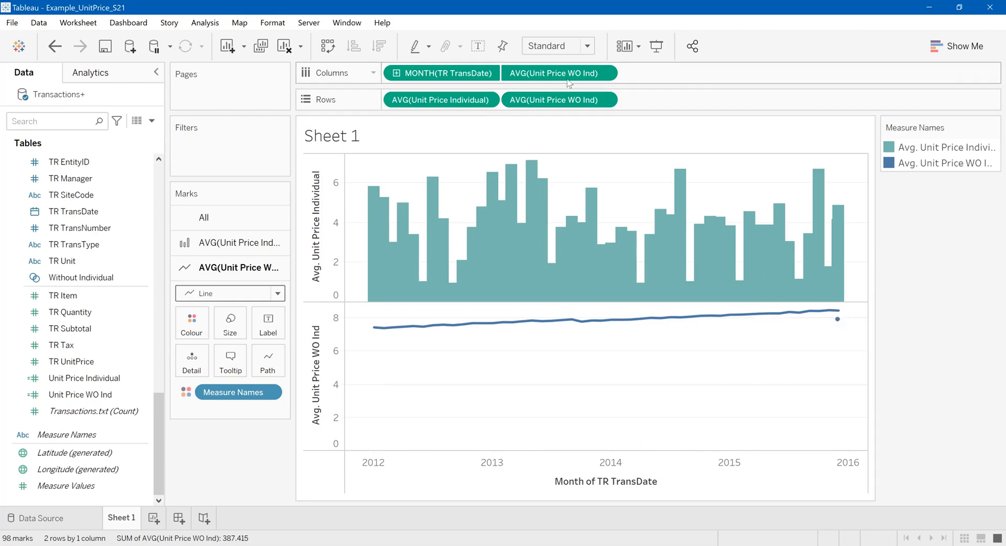
pyautogui.moveTo(553, 73); pyautogui.dragTo(979, 354)
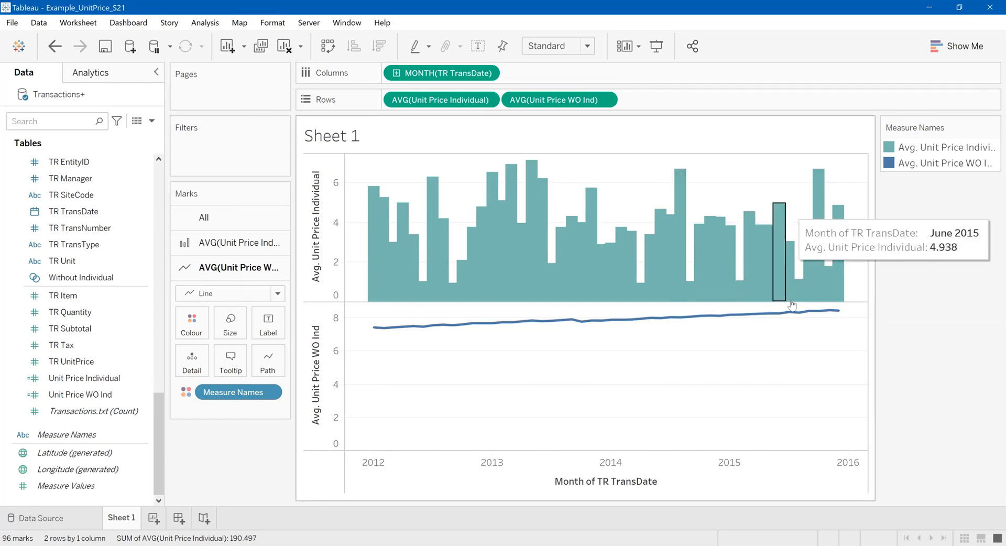
pyautogui.rightClick(869, 195)
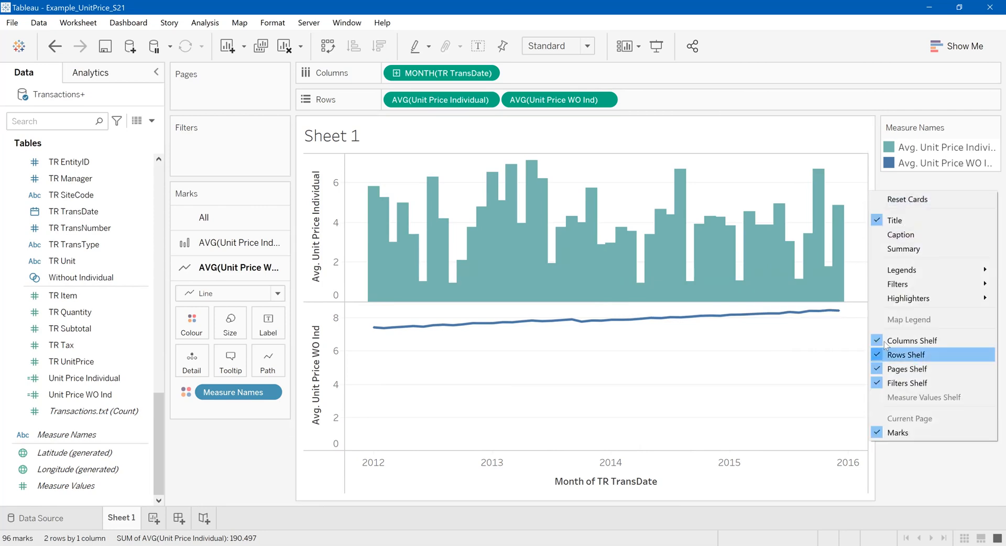
pyautogui.rightClick(854, 245)
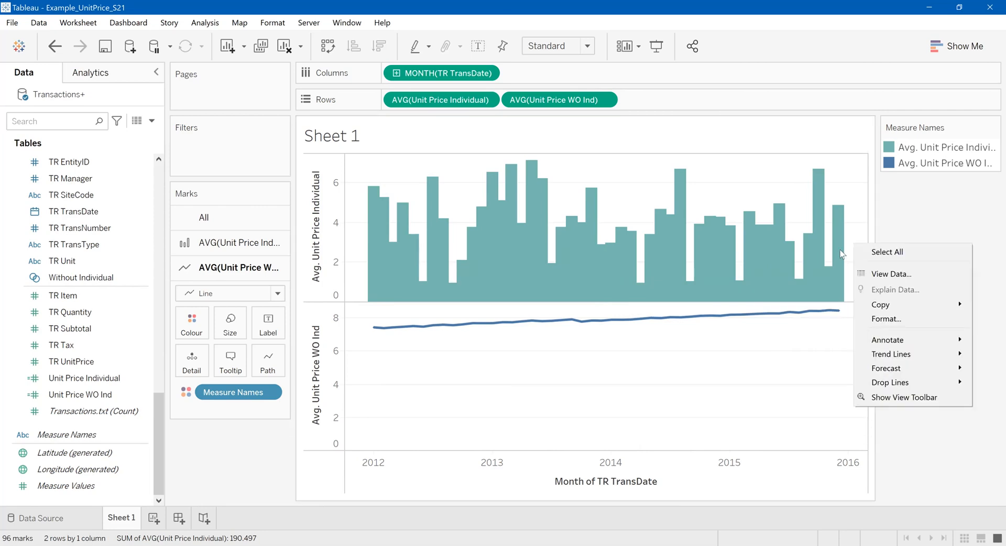
pyautogui.click(789, 262)
pyautogui.click(331, 222)
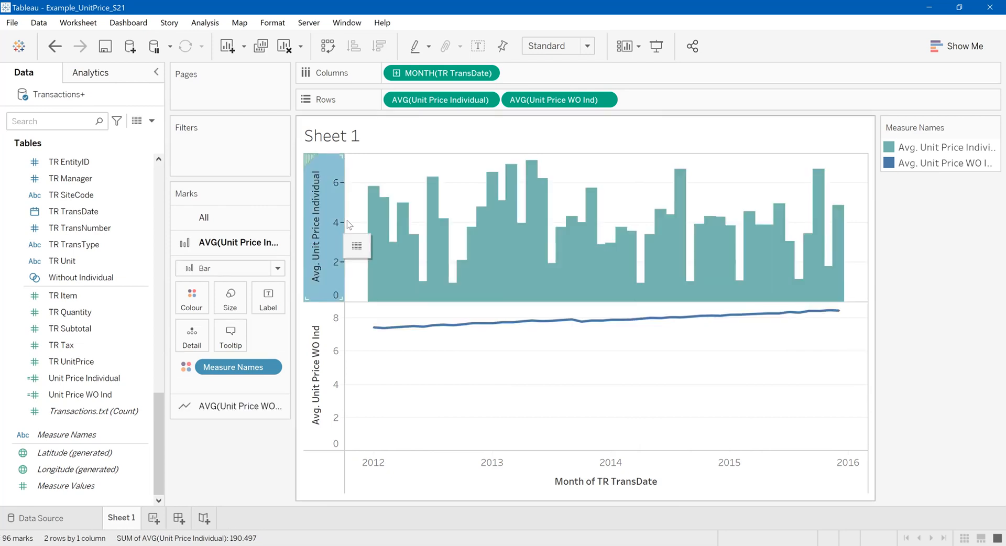
pyautogui.rightClick(336, 215)
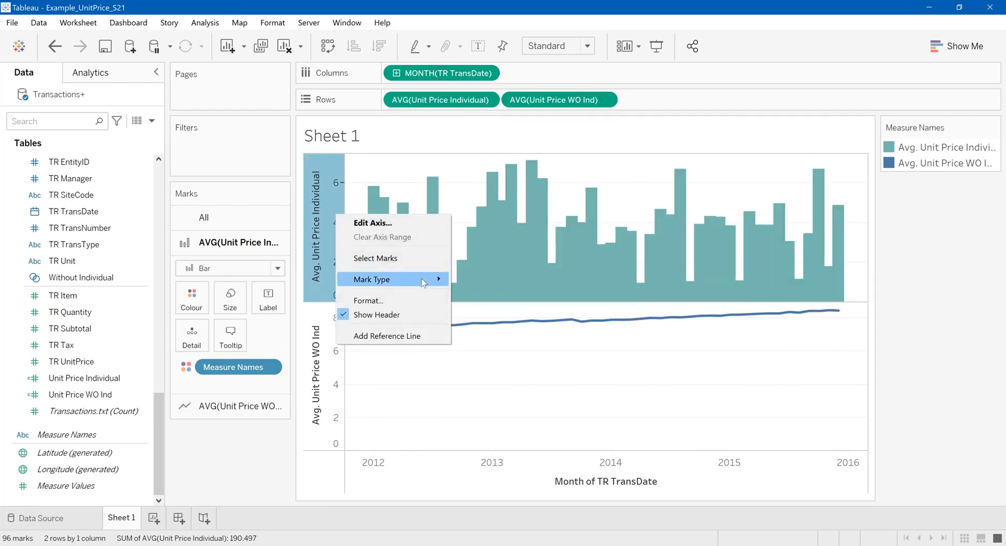
pyautogui.click(870, 383)
pyautogui.rightClick(868, 383)
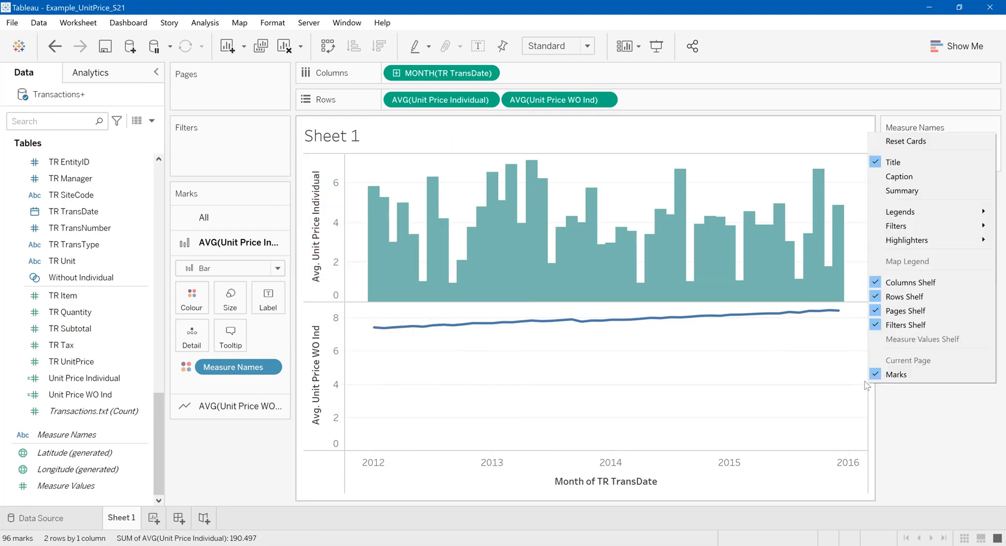
pyautogui.click(900, 140)
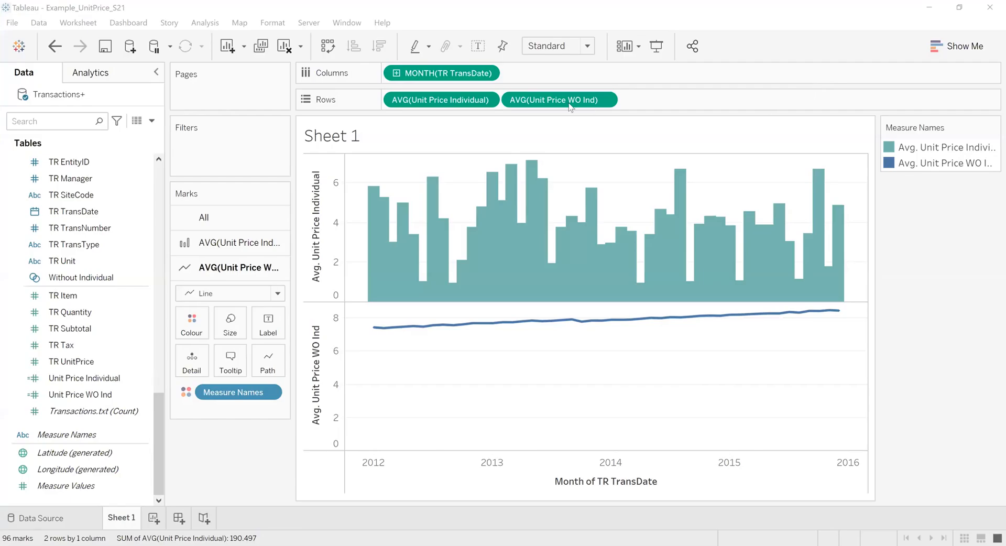
# Combine both price measures in a dual-axis chart and synchronise the Unit Price WO Ind axis with the Unit Price Individual axis.
pyautogui.click(605, 100)
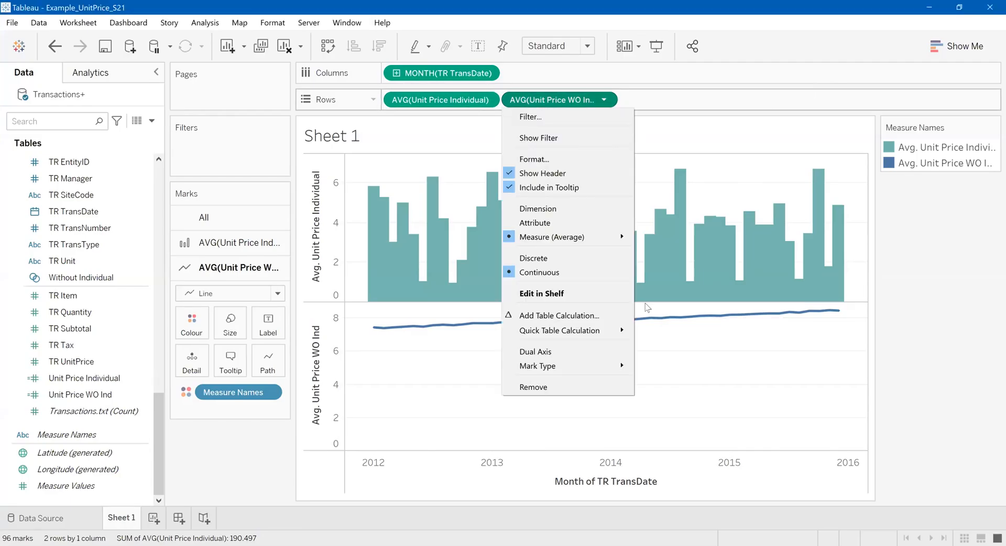
pyautogui.click(618, 353)
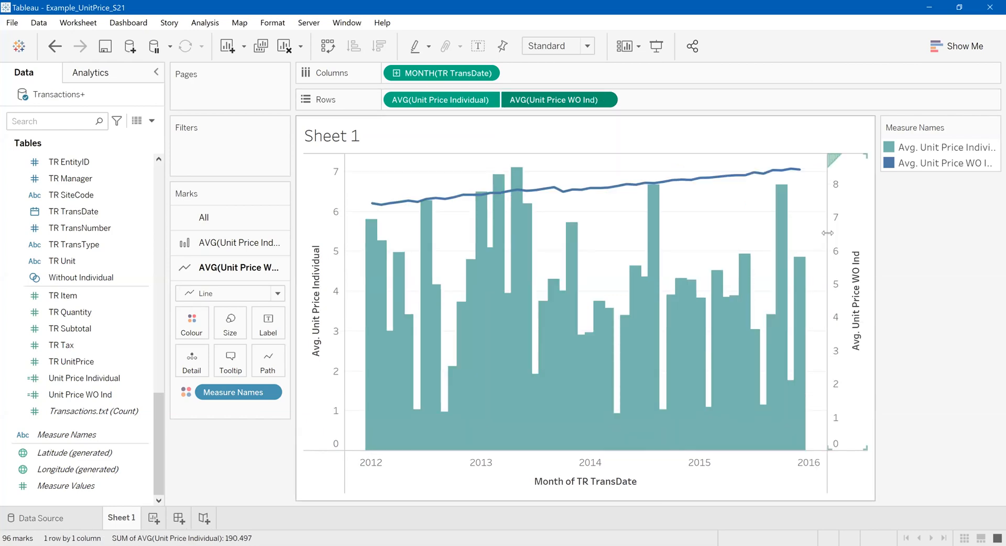
pyautogui.rightClick(848, 210)
pyautogui.moveTo(926, 312)
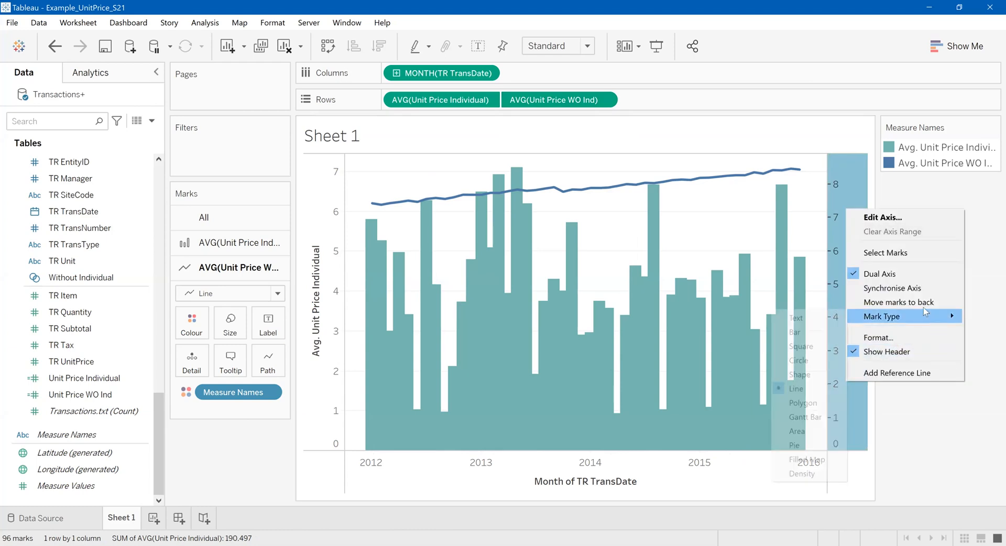
pyautogui.click(883, 288)
# Hide the header of the Unit Price WO Ind axis and change the title of the remaining vertical axis to "Avg. Unit Price".
pyautogui.rightClick(835, 270)
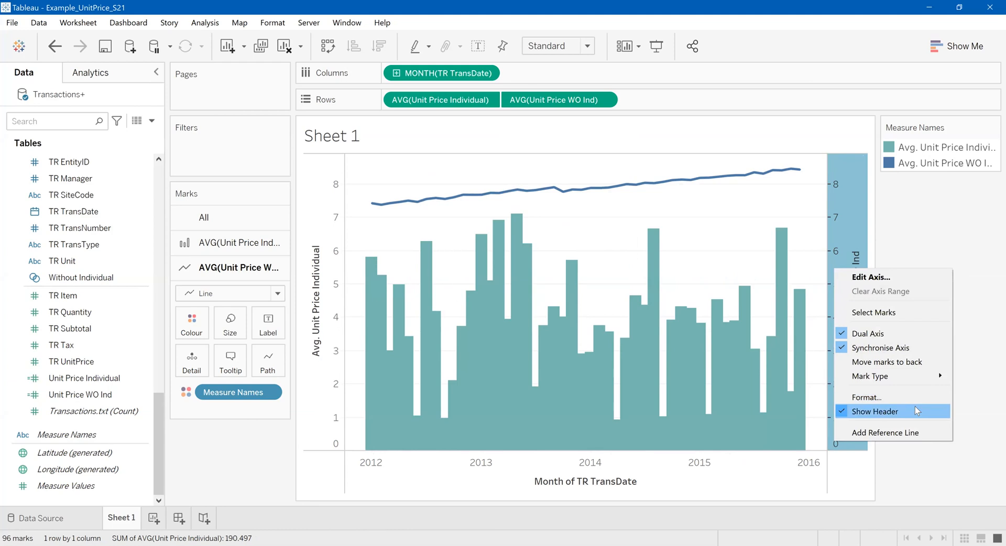
pyautogui.click(916, 411)
pyautogui.rightClick(313, 346)
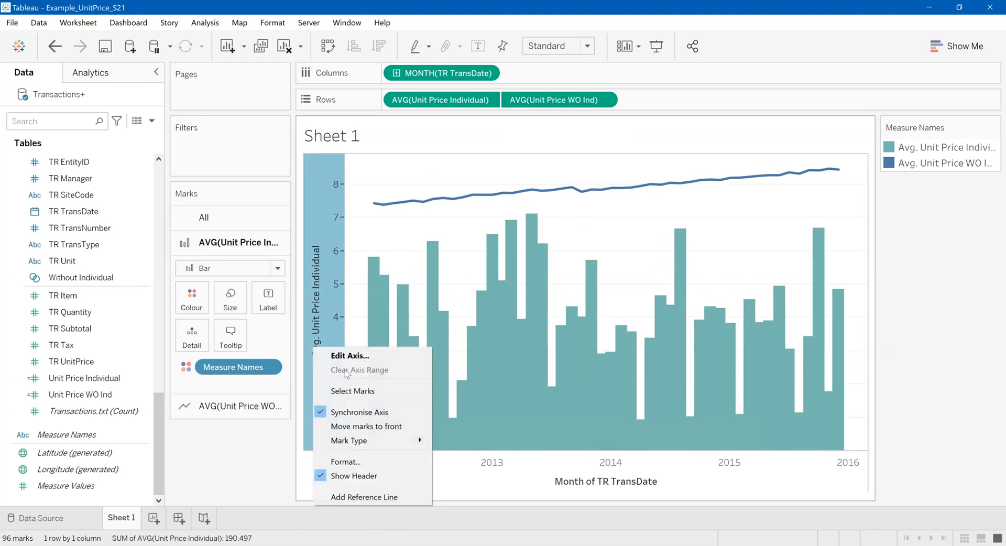
pyautogui.click(348, 356)
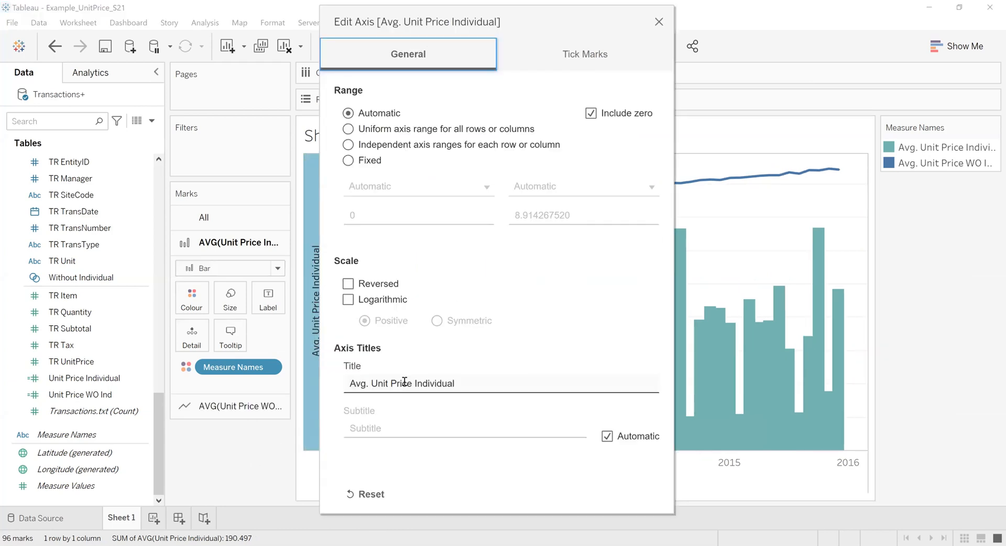
pyautogui.click(643, 385)
pyautogui.click(640, 385)
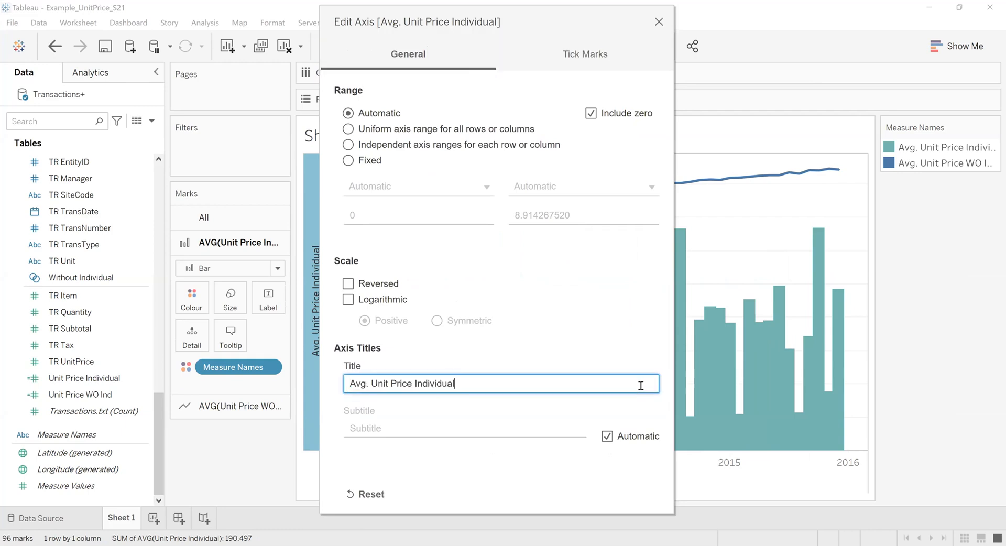
pyautogui.press('BackSpace')
pyautogui.press('BackSpace')
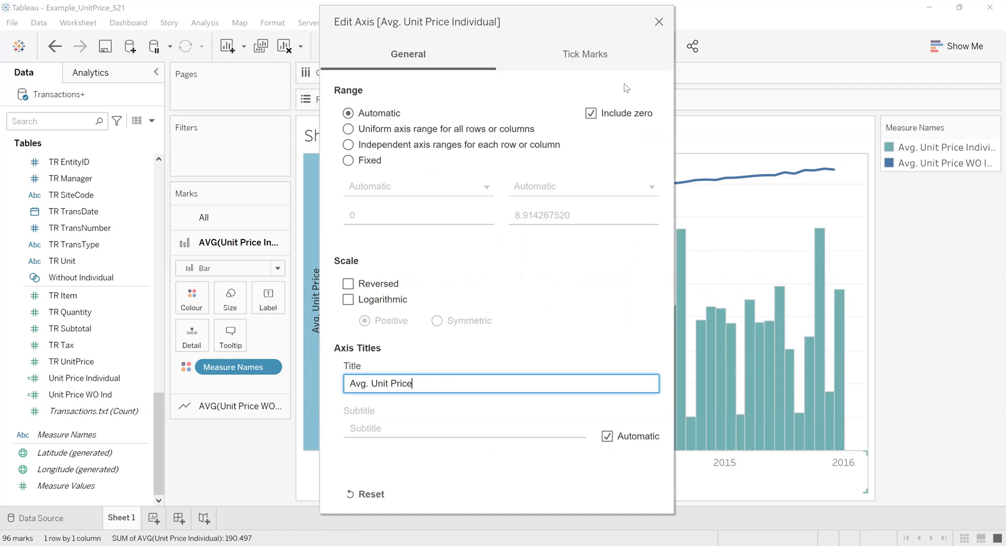
pyautogui.moveTo(624, 88); pyautogui.dragTo(625, 86)
pyautogui.press('Return')
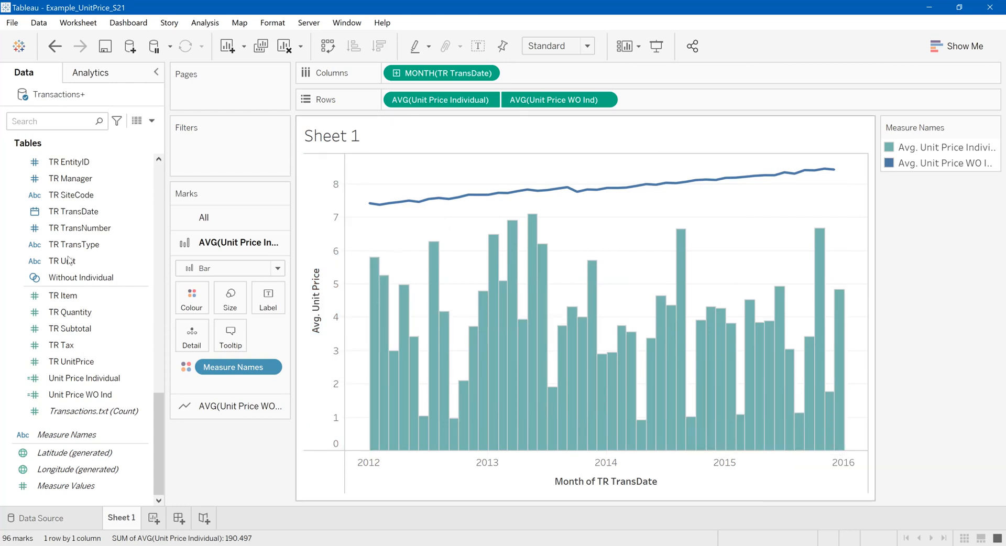
# Try splitting the chart by Prod ProductDescription ahead of the measures on Rows, review the product rows, and remove the field again.
pyautogui.scroll(15, 78, 283)
pyautogui.scroll(-6, 95, 297)
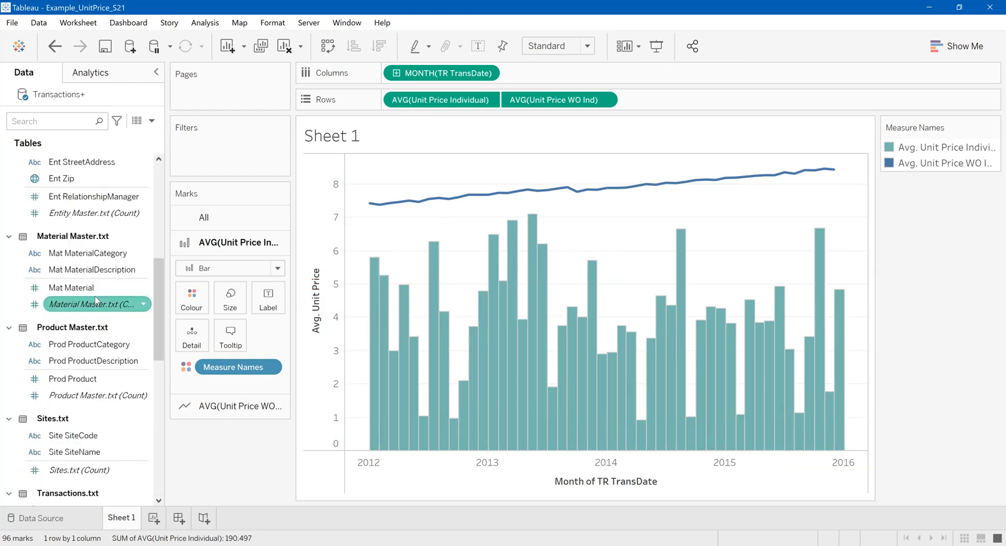
pyautogui.scroll(-8, 95, 296)
pyautogui.scroll(3, 96, 298)
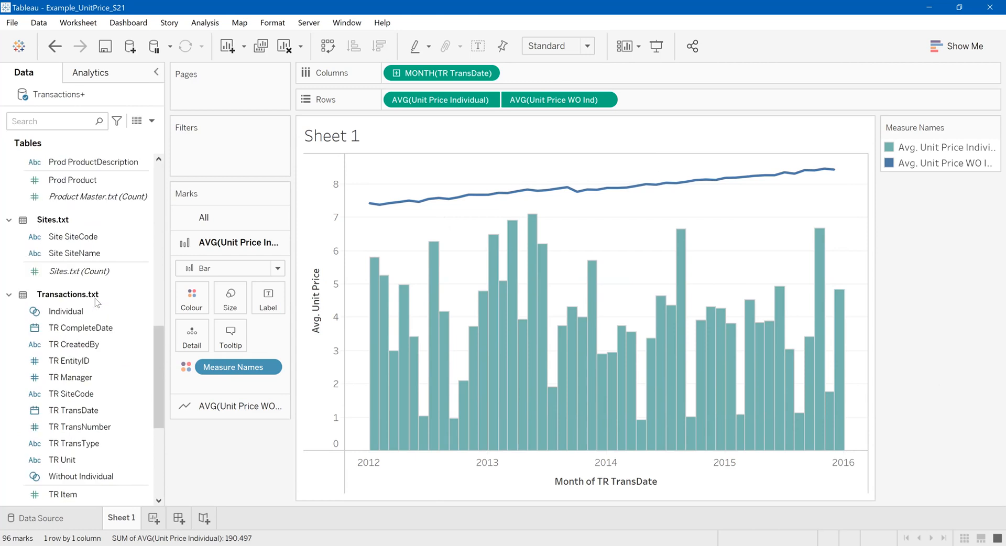
pyautogui.scroll(5, 96, 297)
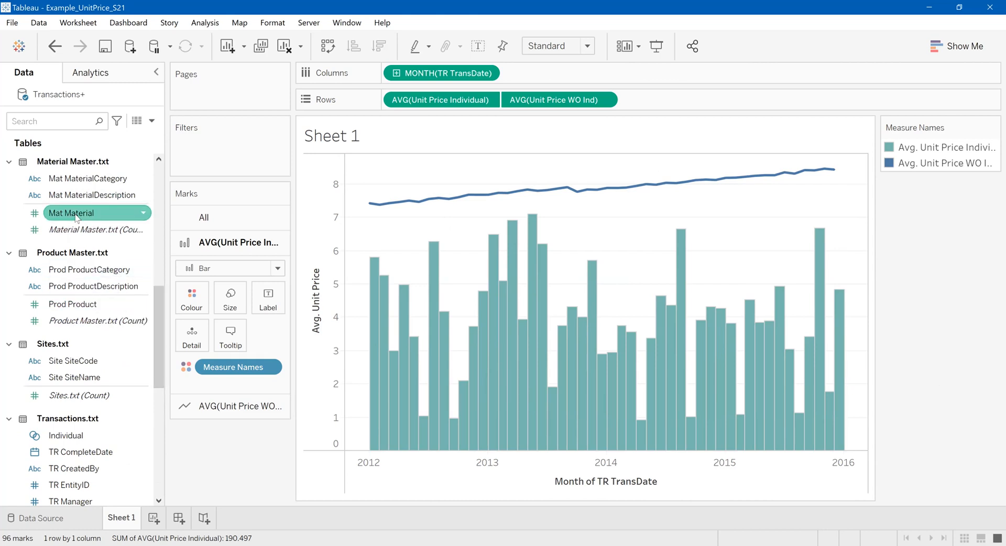
pyautogui.click(95, 287)
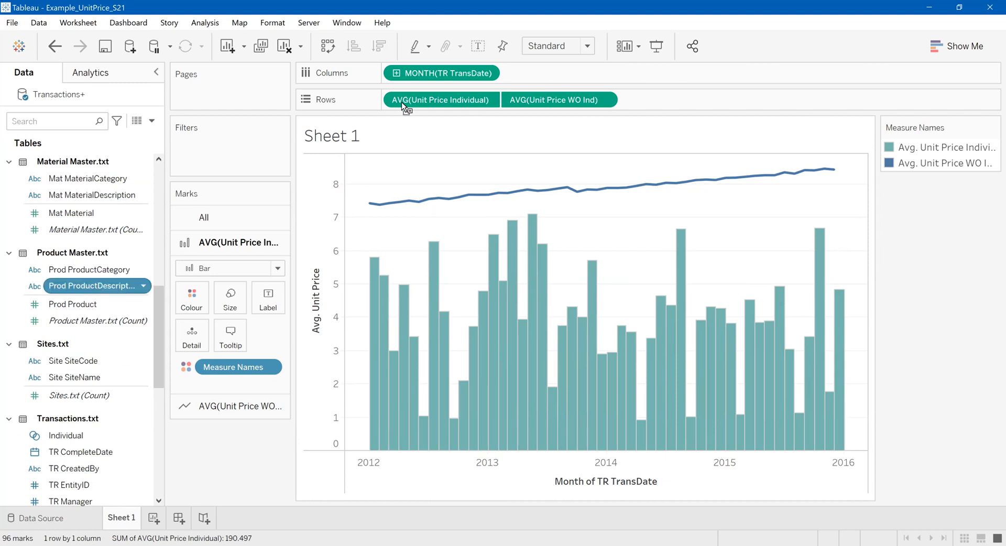
pyautogui.moveTo(403, 104); pyautogui.dragTo(403, 105)
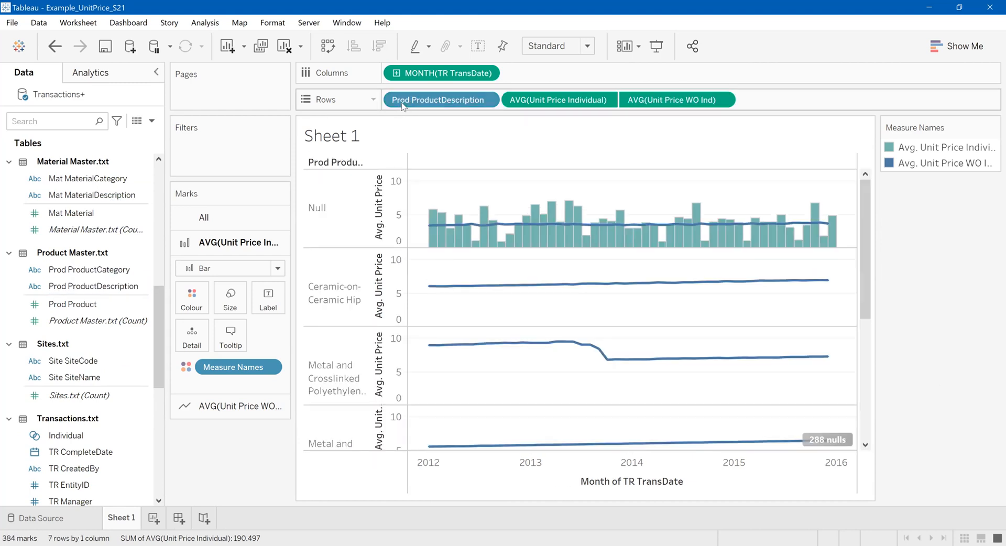
pyautogui.scroll(-5, 487, 382)
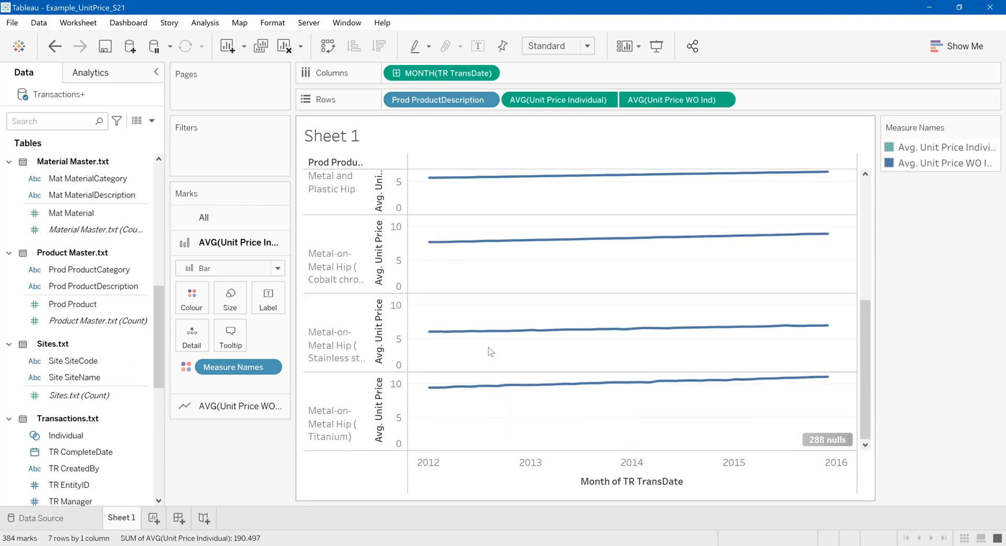
pyautogui.scroll(5, 488, 347)
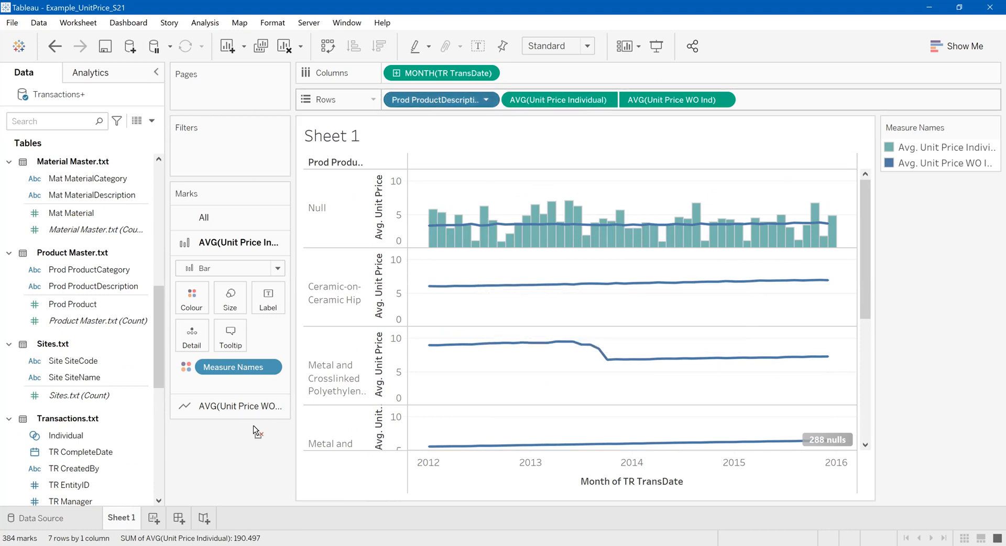
pyautogui.moveTo(441, 100); pyautogui.dragTo(228, 449)
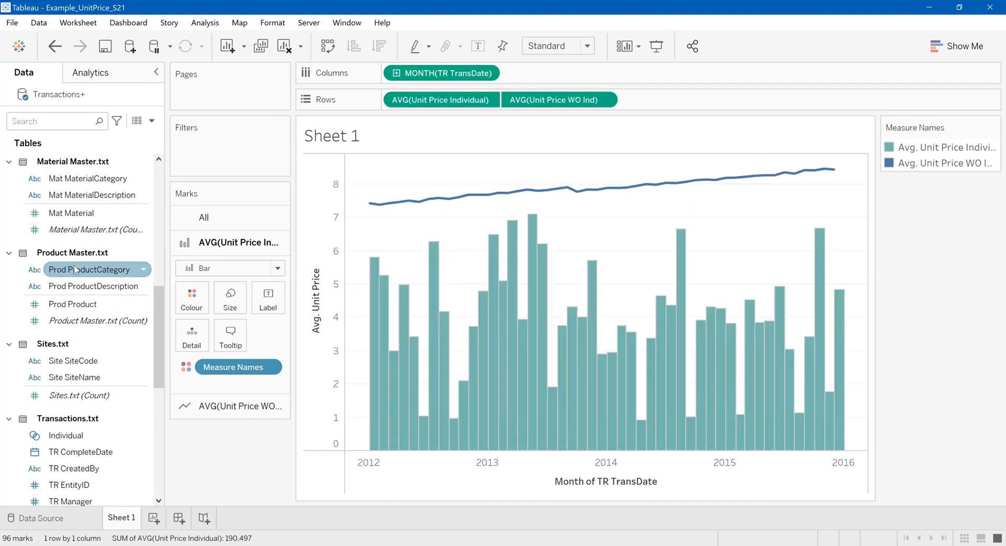
# Split the chart by placing Mat MaterialDescription ahead of the measures on Rows, and review the rows of all materials.
pyautogui.moveTo(212, 195); pyautogui.dragTo(388, 102)
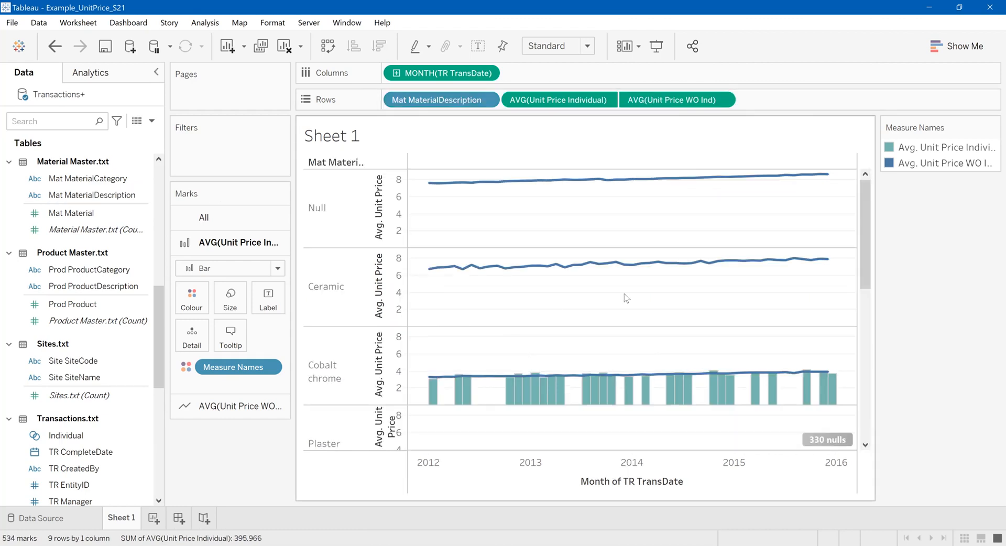
pyautogui.scroll(-1, 602, 351)
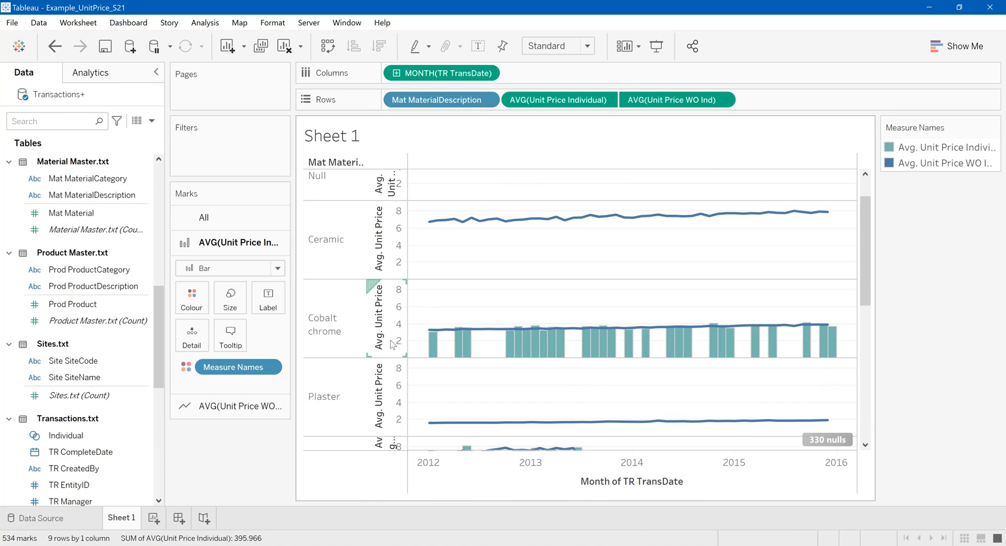
pyautogui.scroll(-3, 517, 341)
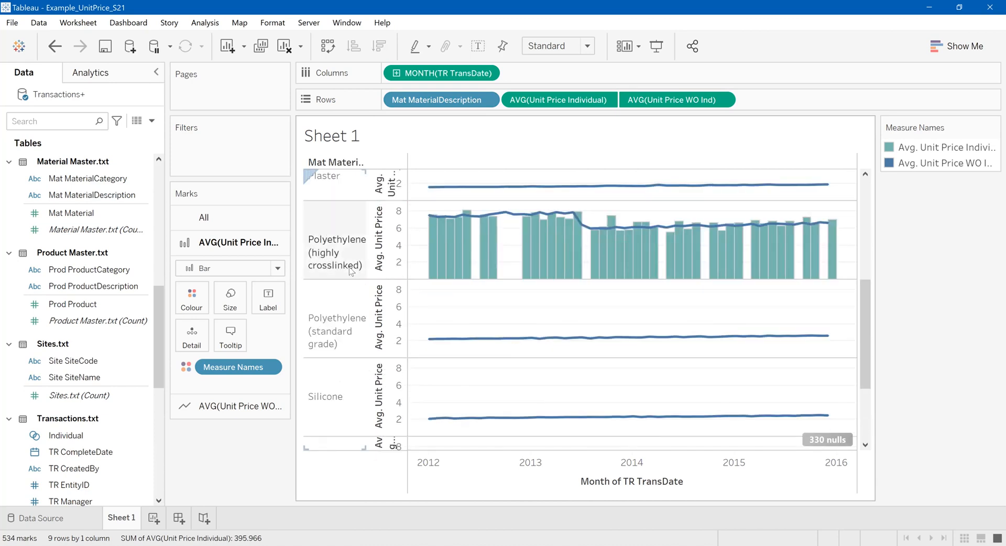
pyautogui.scroll(-3, 350, 271)
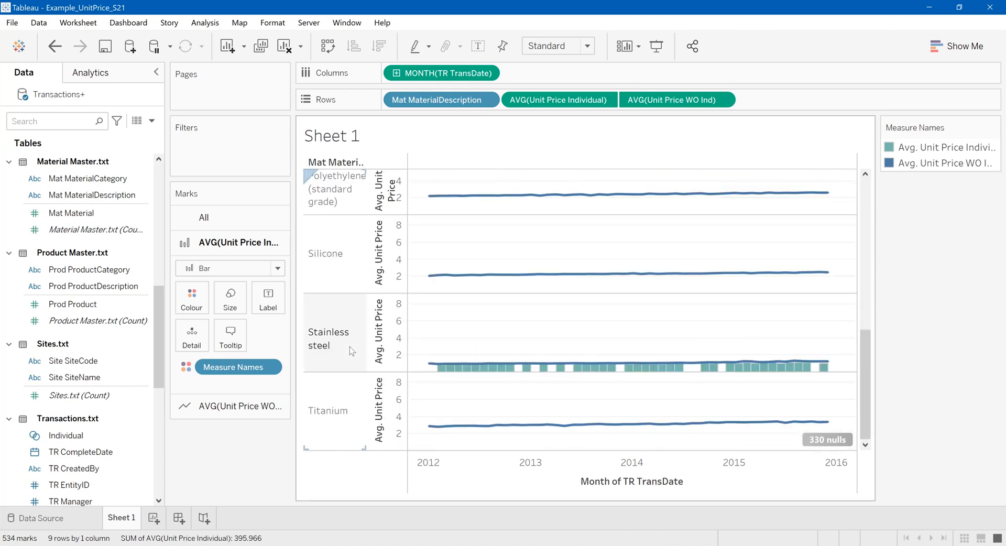
pyautogui.scroll(6, 350, 346)
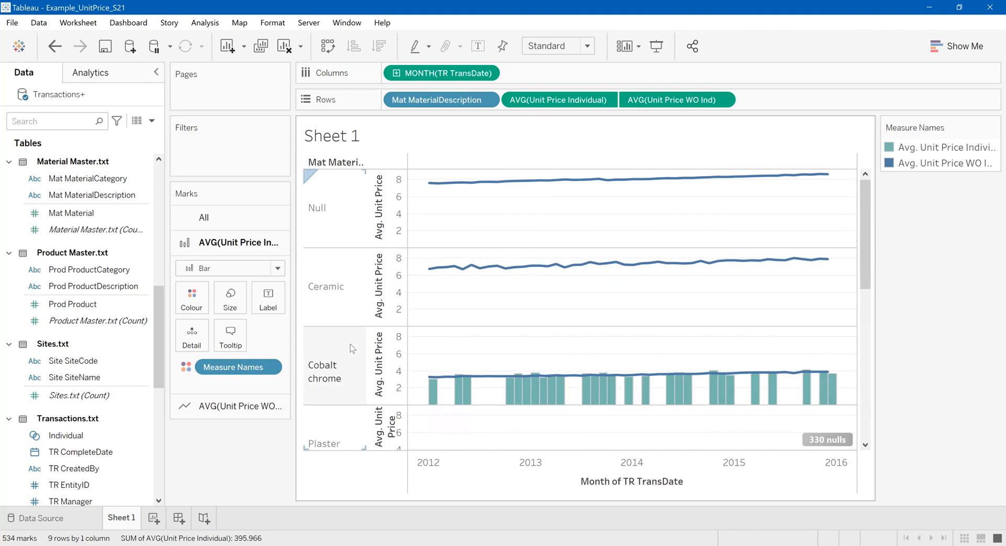
# Exclude the Null, Ceramic and Plaster rows of Mat MaterialDescription from the chart.
pyautogui.rightClick(338, 218)
pyautogui.click(381, 244)
pyautogui.rightClick(335, 217)
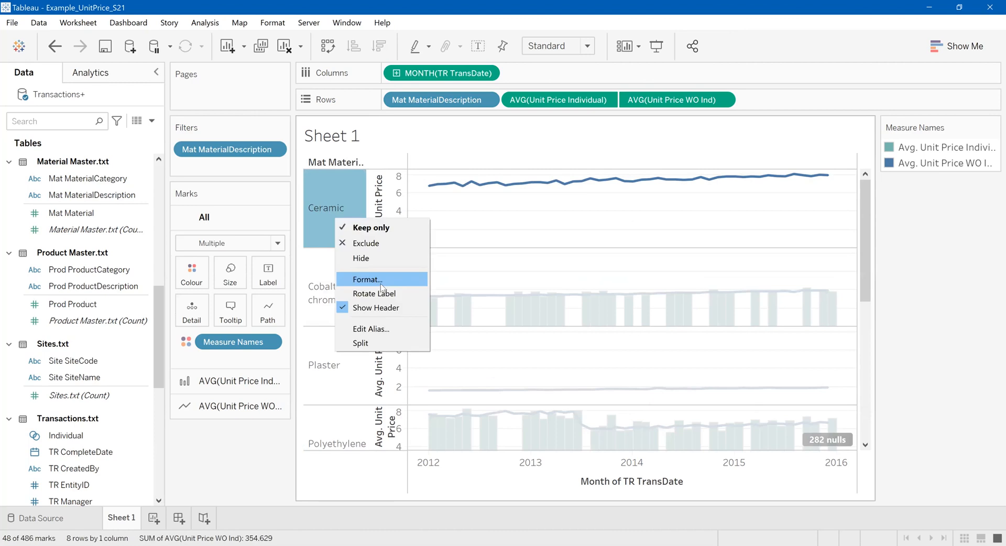
pyautogui.click(375, 244)
pyautogui.scroll(-2, 356, 430)
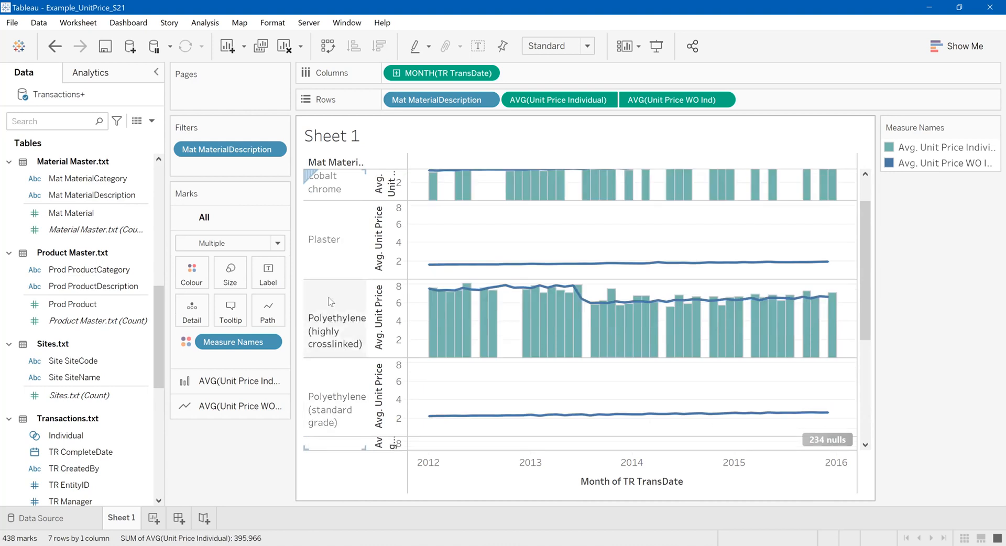
pyautogui.rightClick(329, 262)
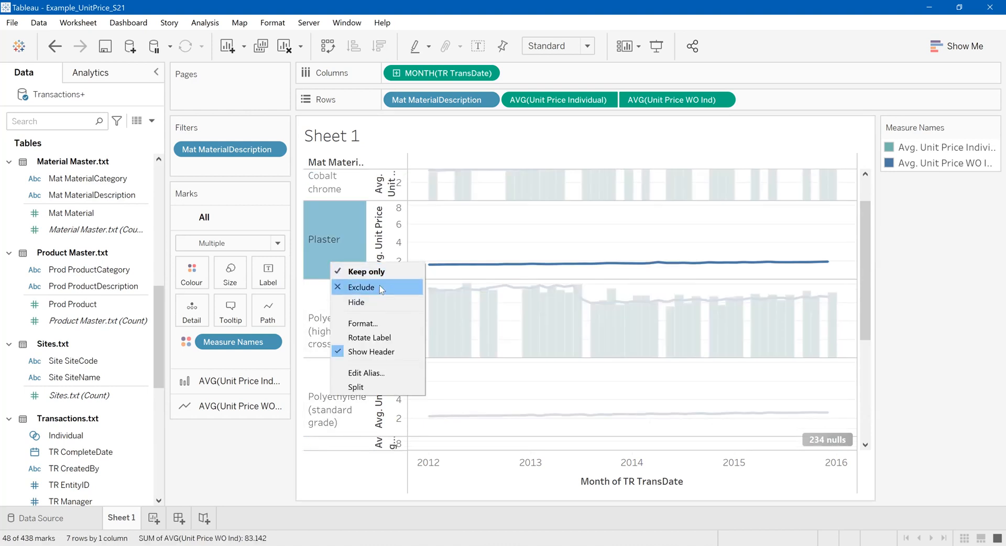
pyautogui.click(382, 288)
# Exclude the Polyethylene (standard grade), Silicone and Titanium material rows from the chart.
pyautogui.rightClick(345, 323)
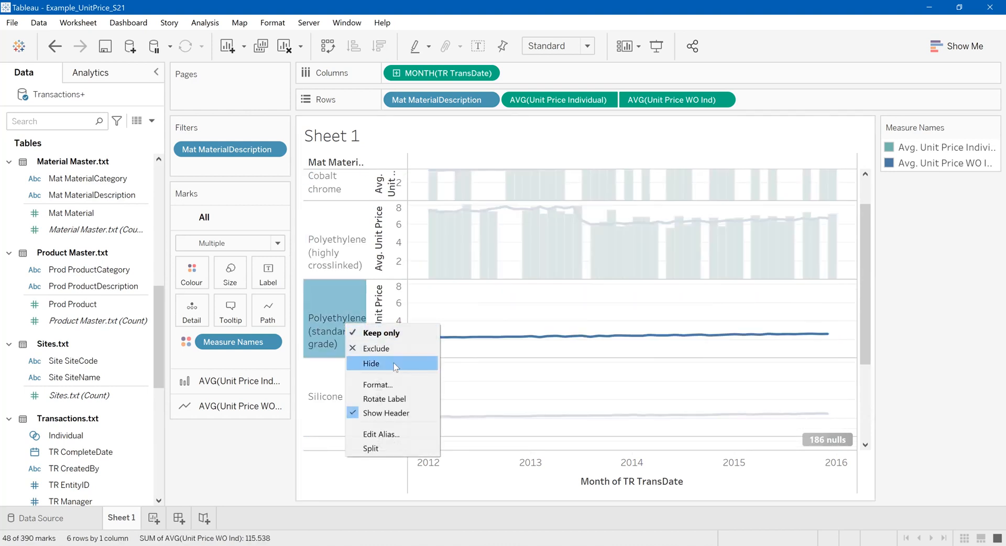
pyautogui.click(395, 353)
pyautogui.rightClick(352, 329)
pyautogui.click(391, 354)
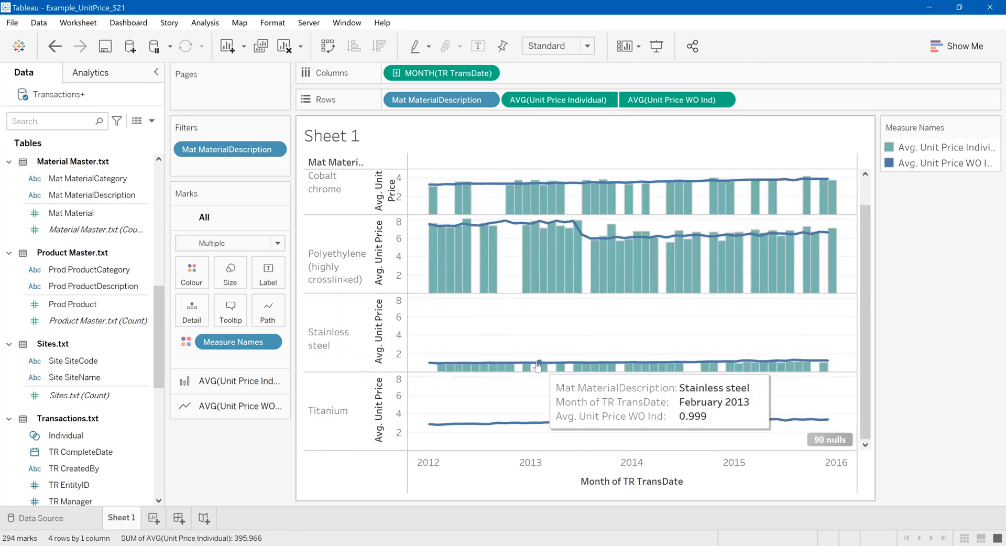
pyautogui.click(329, 398)
pyautogui.rightClick(329, 398)
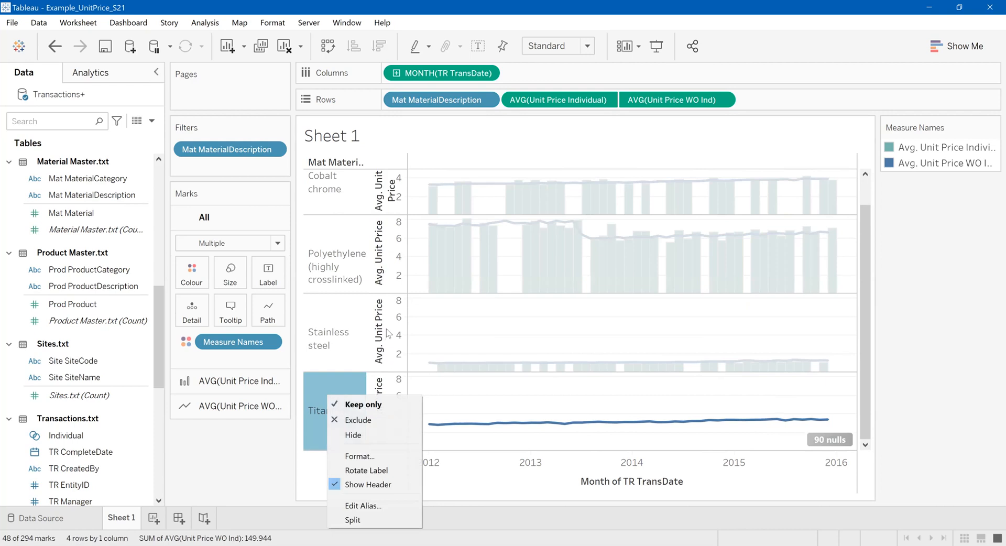
pyautogui.click(386, 416)
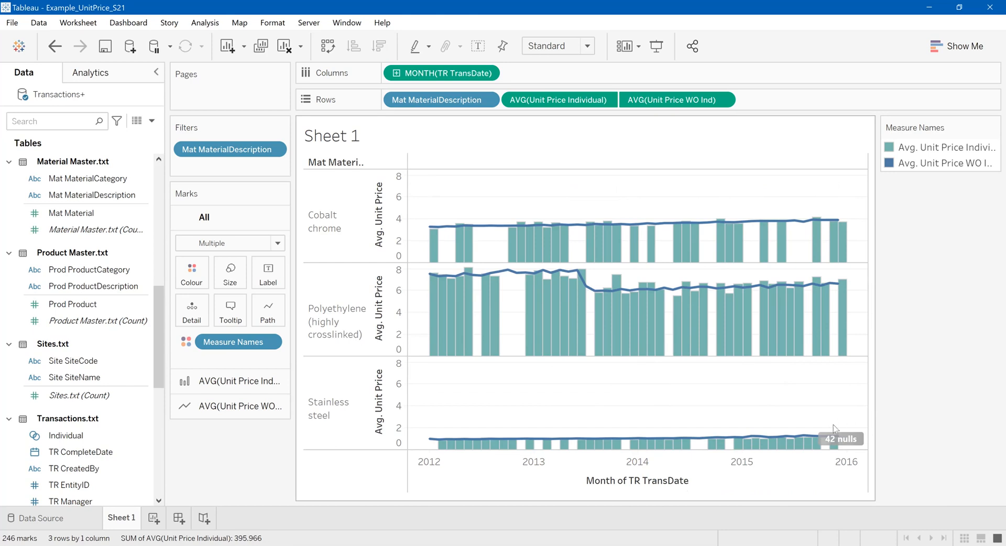
pyautogui.moveTo(830, 434)
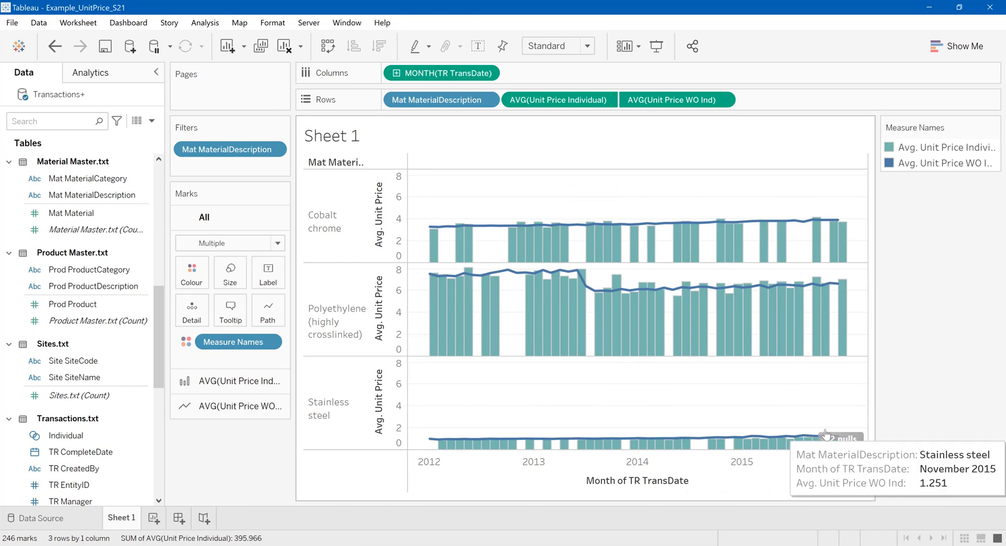
pyautogui.moveTo(832, 306)
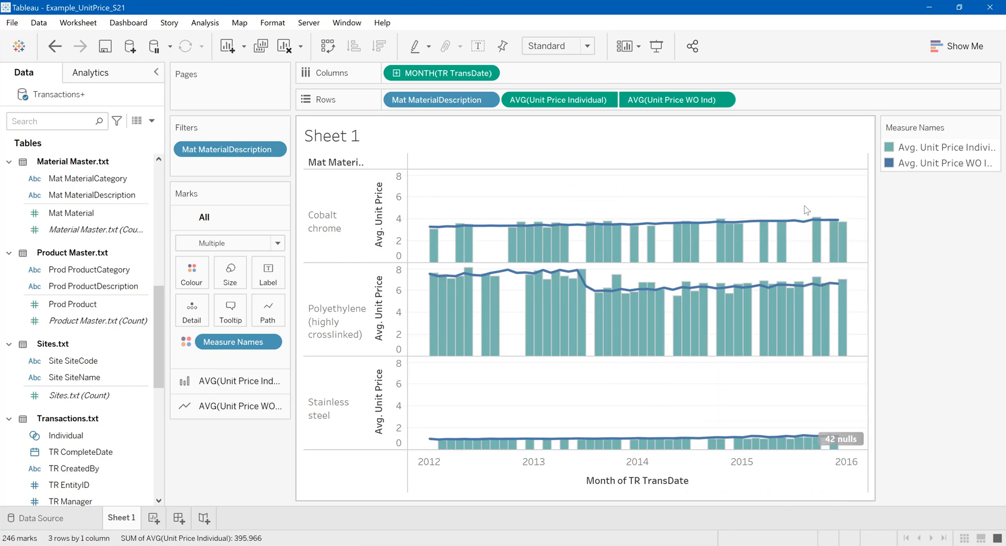